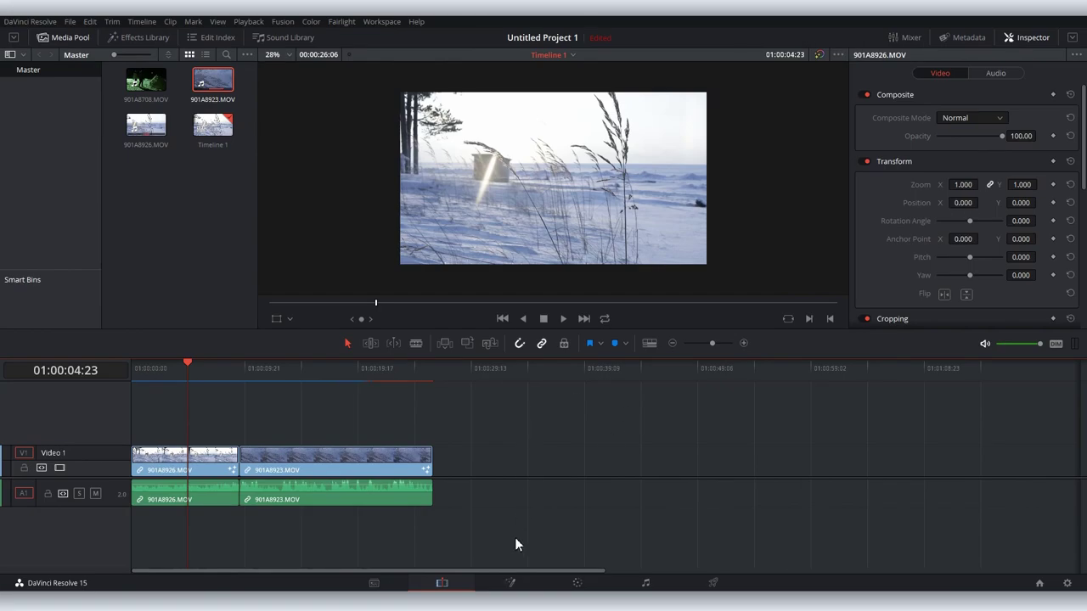
# On the Fusion page, add a Pseudo Color effect after MediaIn1, then raise its red Low and red Soft Edge to 0.717
pyautogui.click(510, 582)
pyautogui.moveTo(69, 408); pyautogui.dragTo(81, 401)
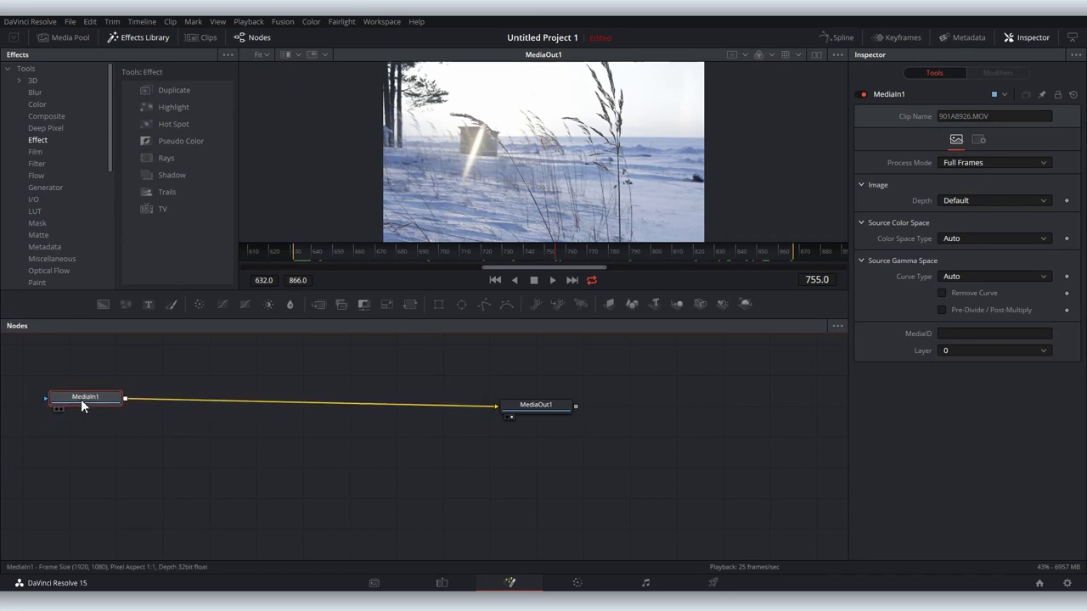
pyautogui.click(168, 141)
pyautogui.moveTo(949, 159); pyautogui.dragTo(1027, 157)
pyautogui.moveTo(939, 196); pyautogui.dragTo(991, 197)
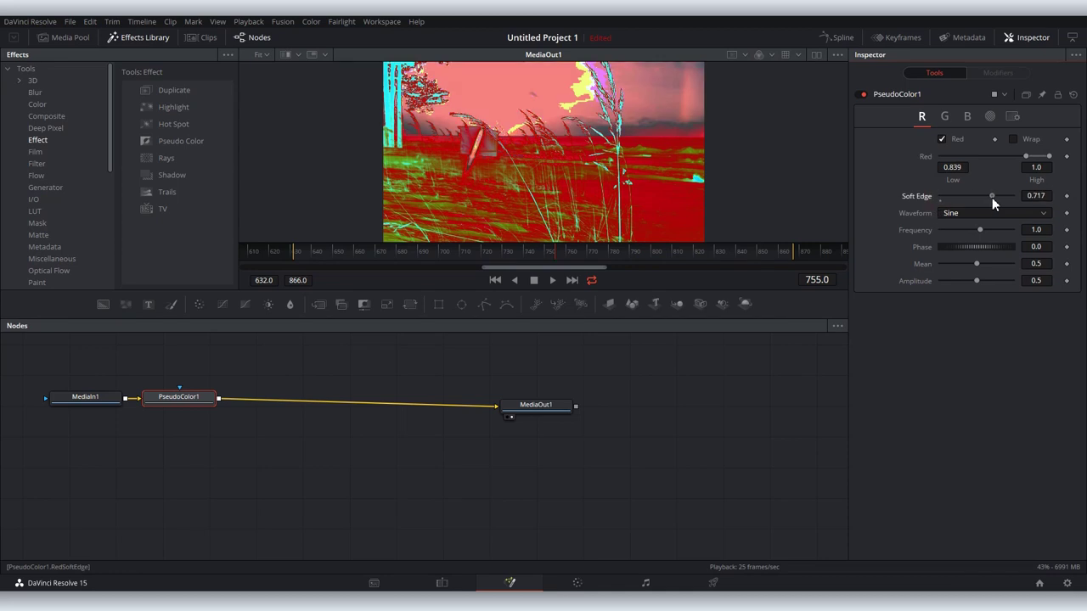
pyautogui.moveTo(1025, 157); pyautogui.dragTo(993, 166)
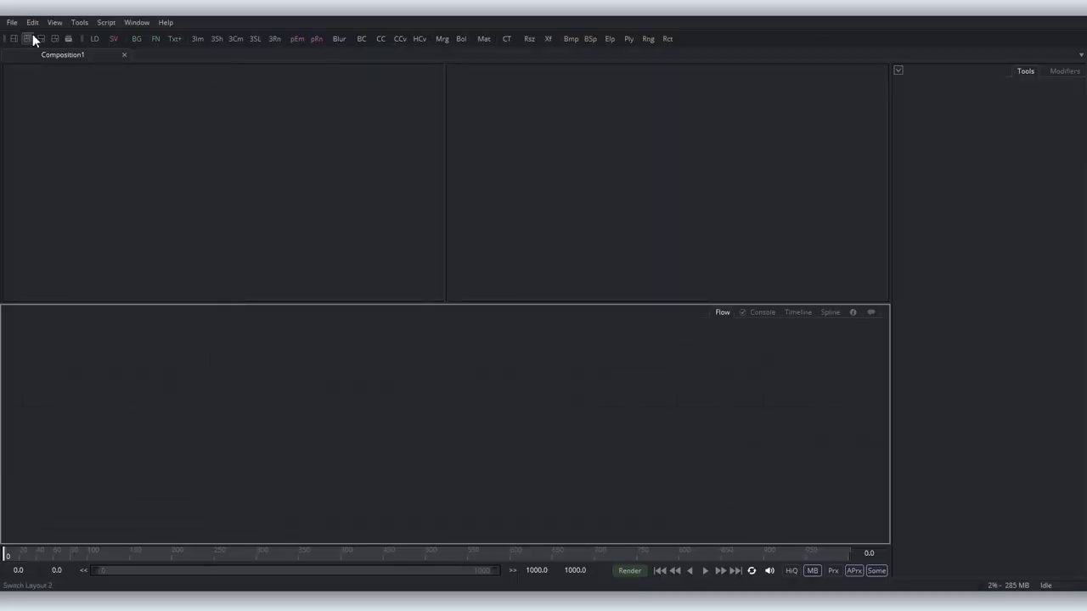
# Open the tableau composition in Fusion Studio
pyautogui.click(12, 22)
pyautogui.click(27, 56)
pyautogui.click(428, 187)
pyautogui.click(671, 527)
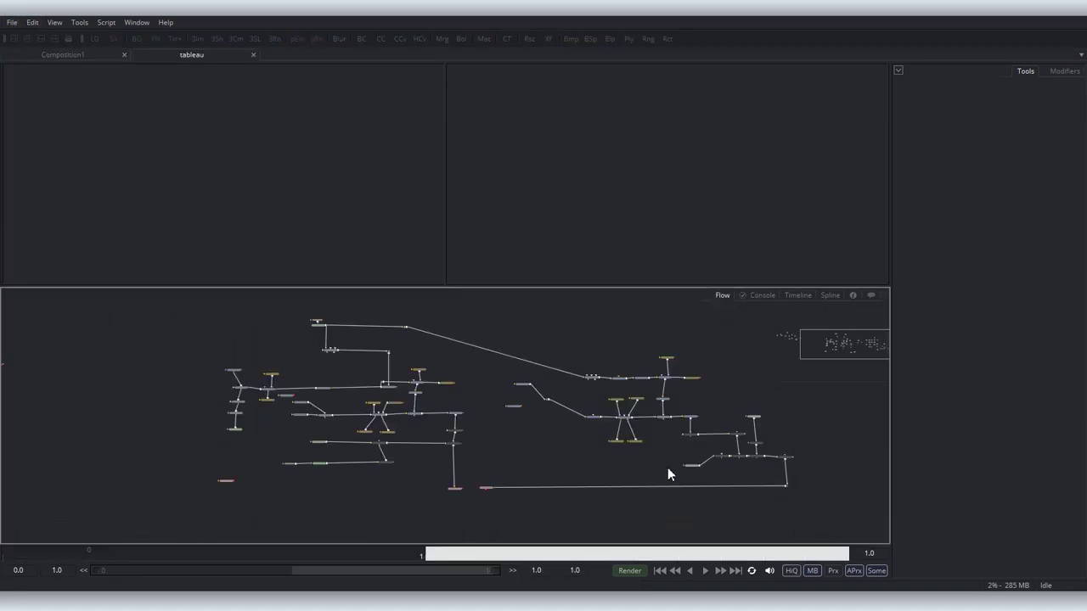
# Move the left node cluster and its linked node up and to the left
pyautogui.moveTo(445, 517); pyautogui.dragTo(582, 515)
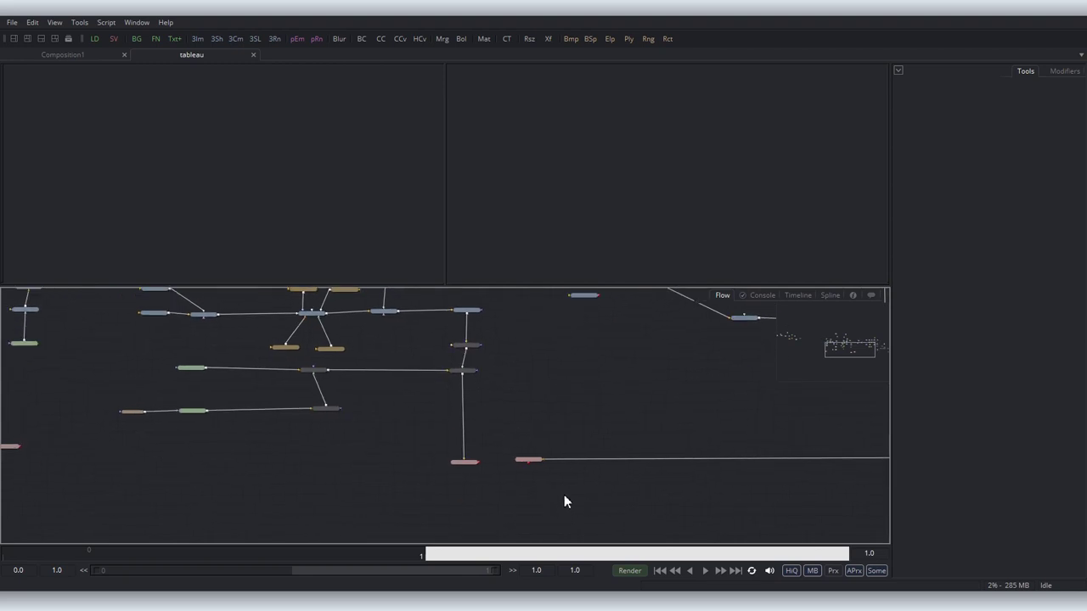
pyautogui.scroll(-5, 581, 515)
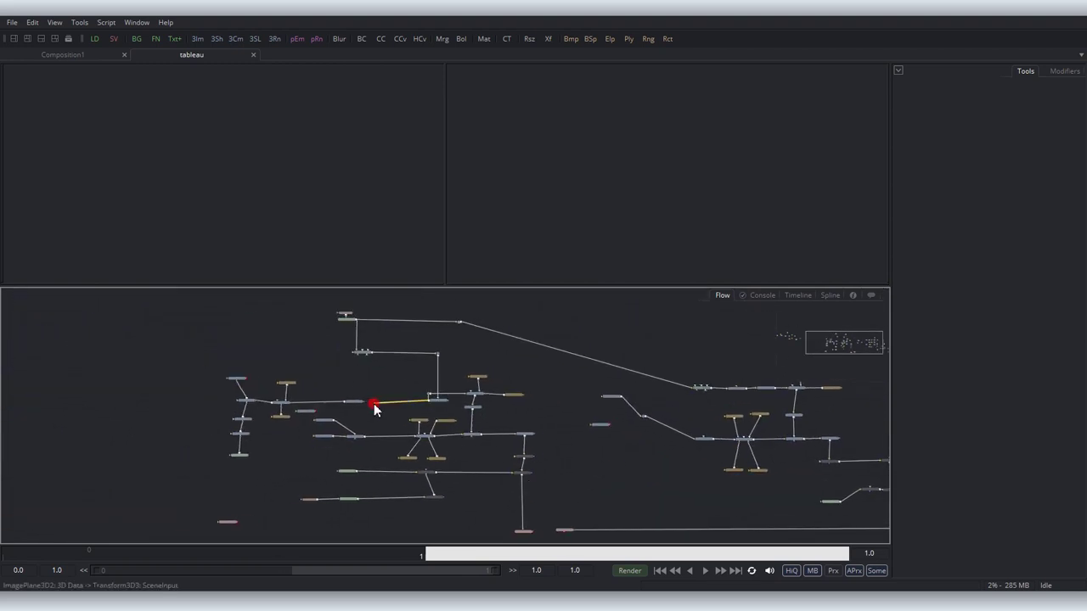
pyautogui.moveTo(217, 367); pyautogui.dragTo(285, 533)
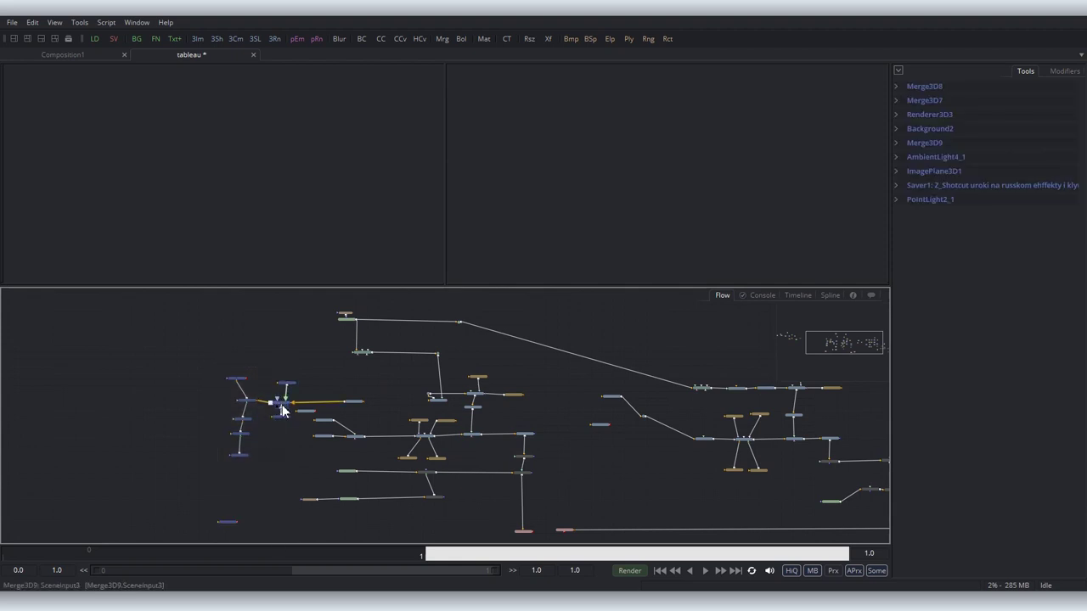
pyautogui.moveTo(286, 405); pyautogui.dragTo(104, 344)
pyautogui.moveTo(355, 409); pyautogui.dragTo(139, 350)
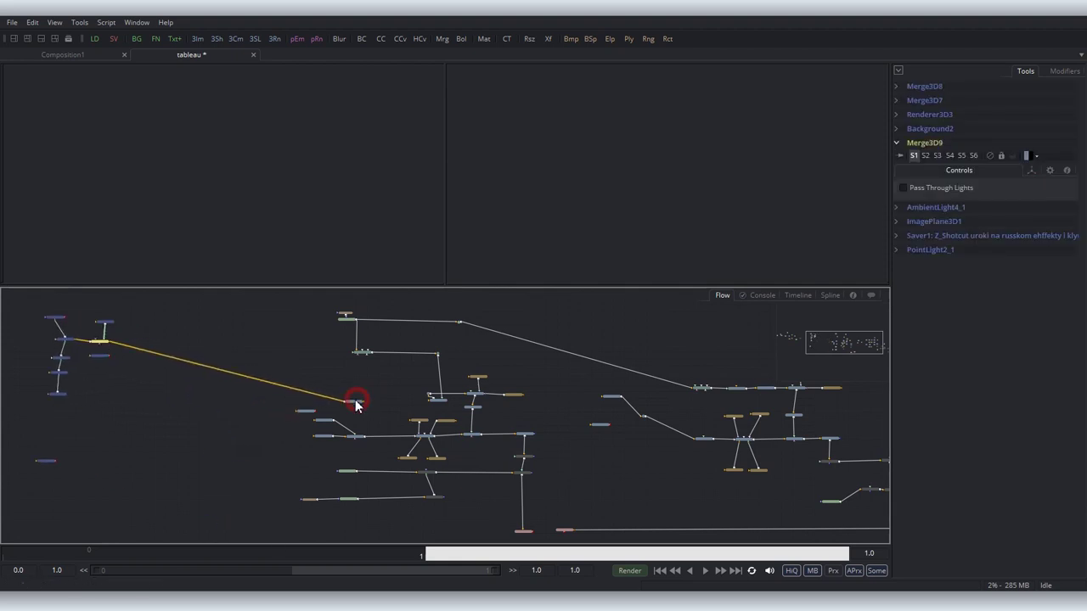
pyautogui.scroll(3, 201, 460)
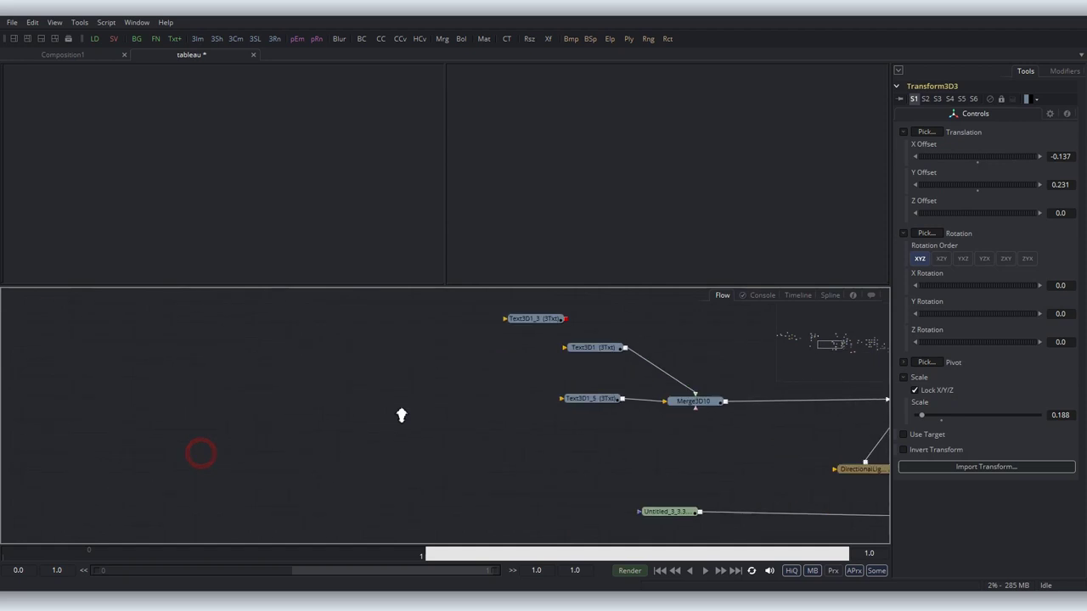
# Delete the stray Text3D1_3 node
pyautogui.moveTo(340, 327)
pyautogui.mouseDown()
pyautogui.moveTo(378, 376)
pyautogui.moveTo(274, 423)
pyautogui.mouseUp()
pyautogui.press('Delete')
pyautogui.moveTo(347, 425)
pyautogui.mouseDown()
pyautogui.moveTo(258, 430)
pyautogui.moveTo(567, 399)
pyautogui.moveTo(806, 451)
pyautogui.mouseUp()
# Move the left cluster to the lower left, centre all clusters, and select the YouTube saver
pyautogui.moveTo(188, 313); pyautogui.dragTo(409, 513)
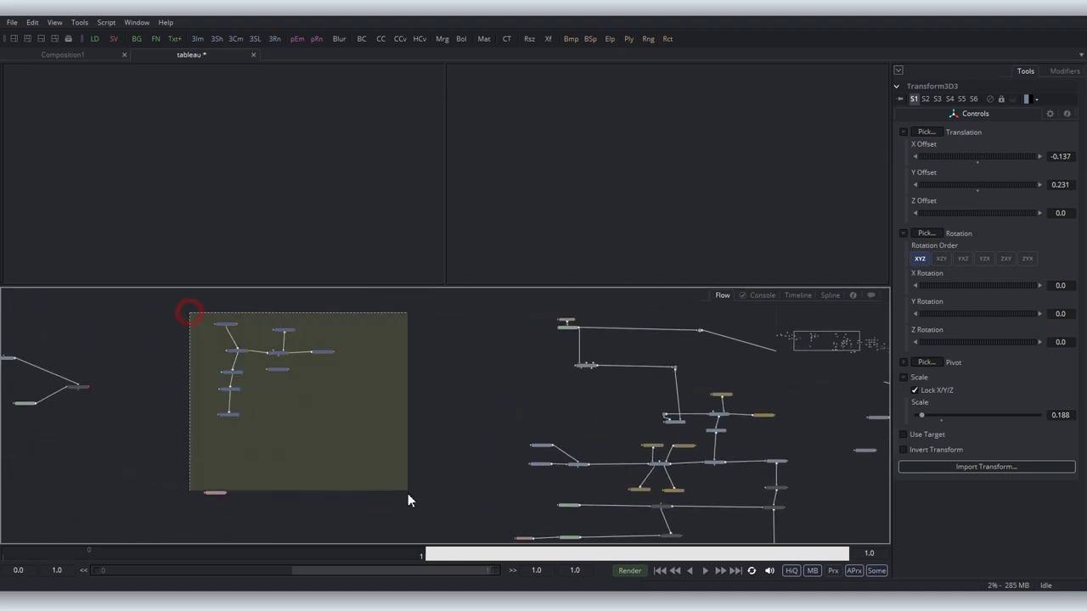
pyautogui.moveTo(330, 355); pyautogui.dragTo(108, 482)
pyautogui.click(417, 403)
pyautogui.moveTo(544, 401); pyautogui.dragTo(213, 381)
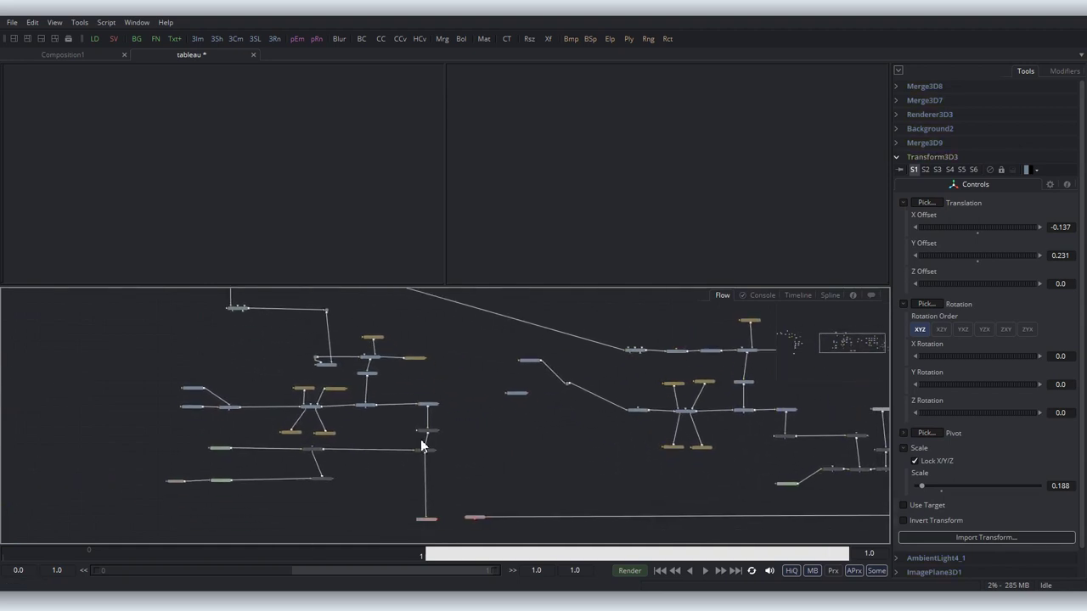
pyautogui.moveTo(466, 449)
pyautogui.mouseDown()
pyautogui.moveTo(510, 451)
pyautogui.moveTo(442, 453)
pyautogui.mouseUp()
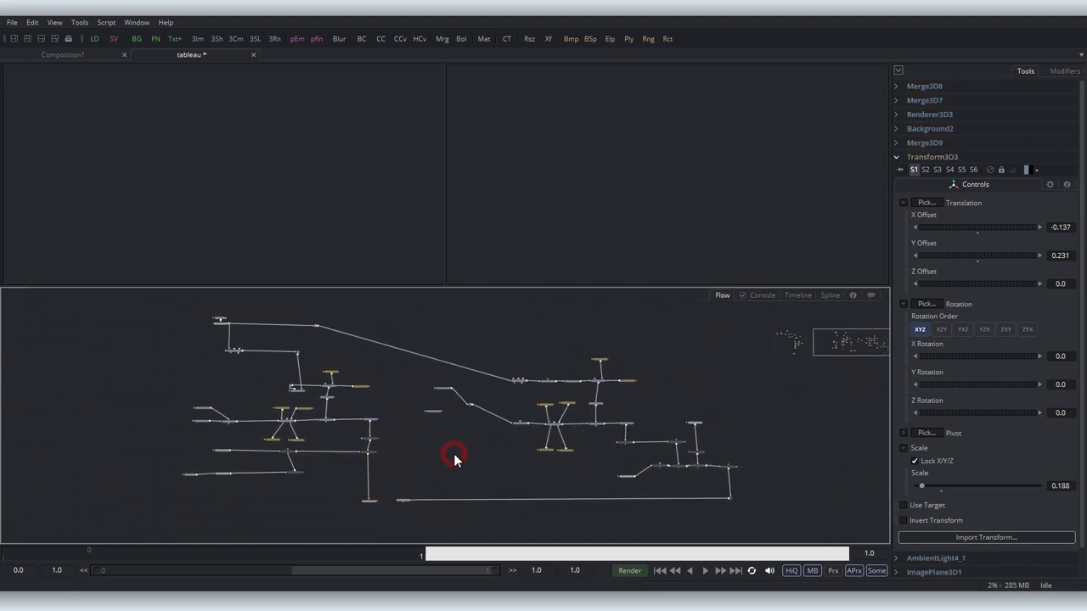
pyautogui.moveTo(446, 410); pyautogui.dragTo(447, 416)
pyautogui.click(450, 438)
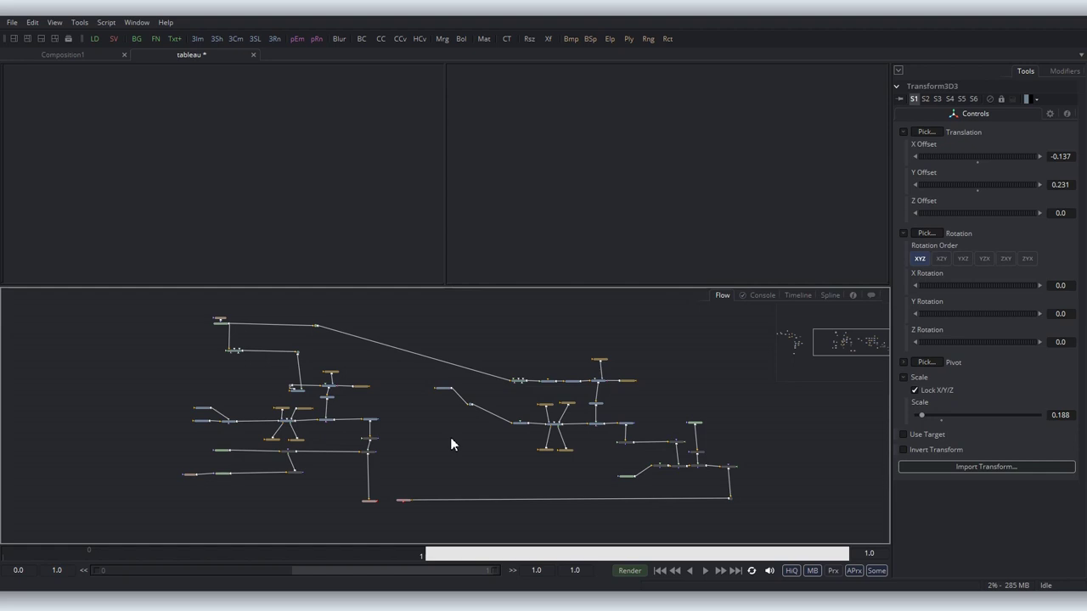
pyautogui.click(369, 502)
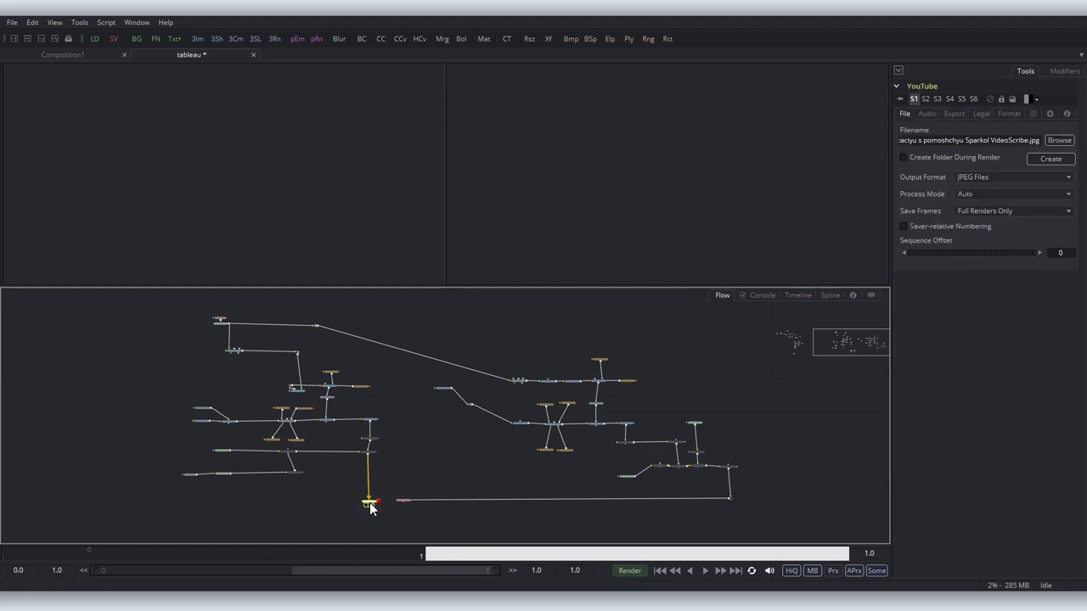
# Show the YouTube output in the left viewer and the Сайт output in the right viewer
pyautogui.moveTo(378, 512)
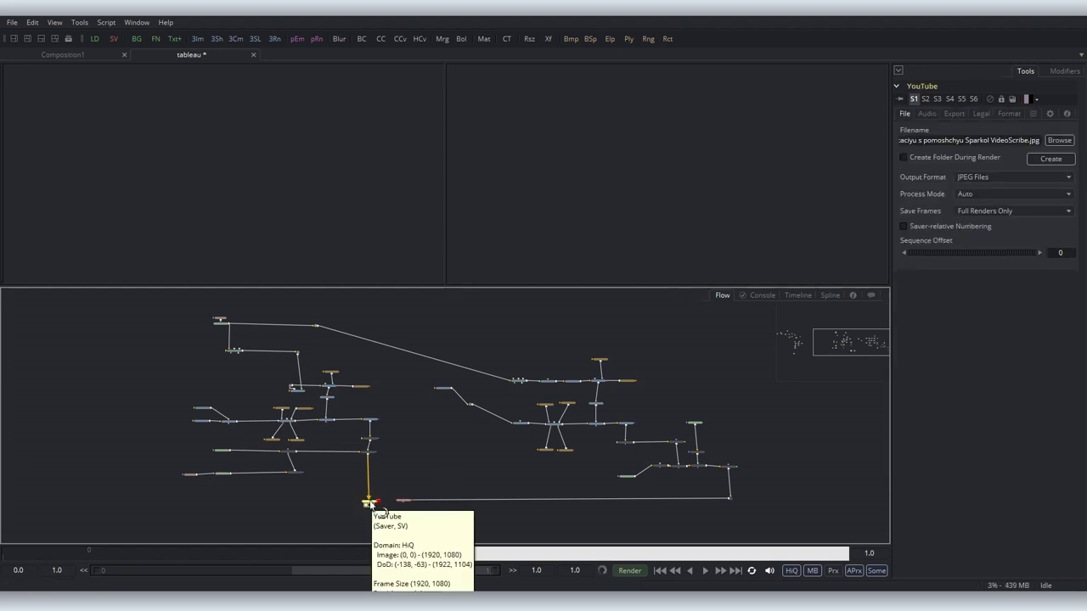
pyautogui.press('1')
pyautogui.click(406, 500)
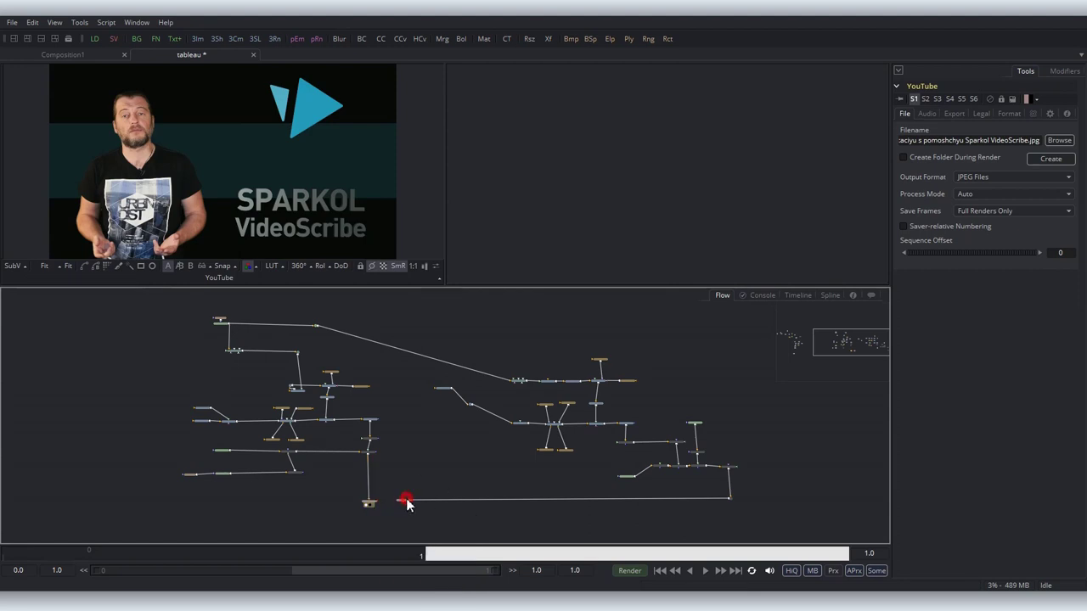
pyautogui.click(404, 502)
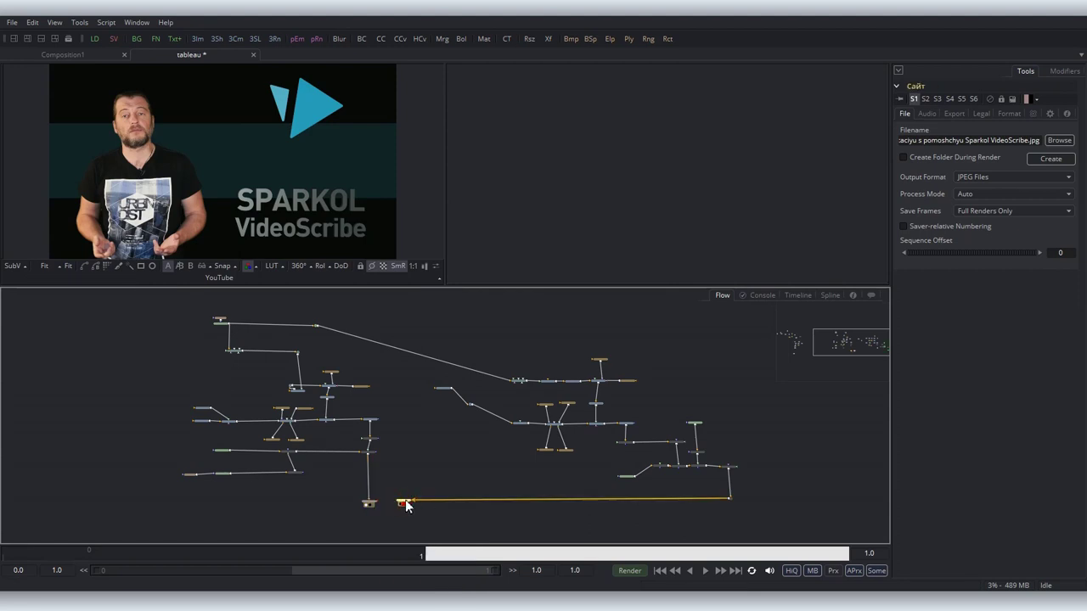
pyautogui.press('2')
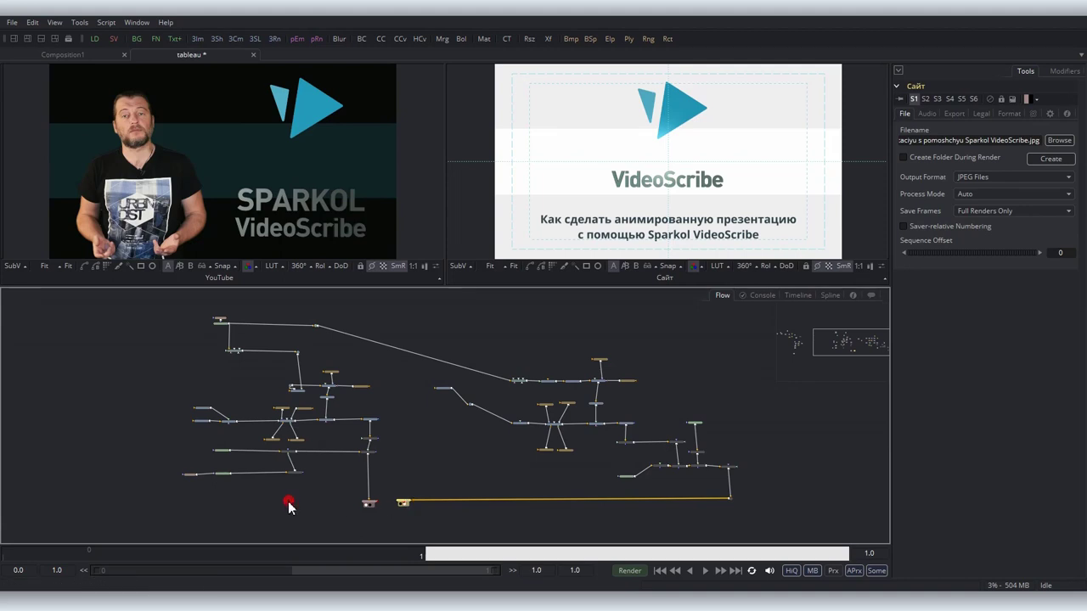
# Show the Loader6 image in the right viewer
pyautogui.scroll(3, 289, 507)
pyautogui.scroll(3, 413, 474)
pyautogui.moveTo(511, 519); pyautogui.dragTo(523, 507)
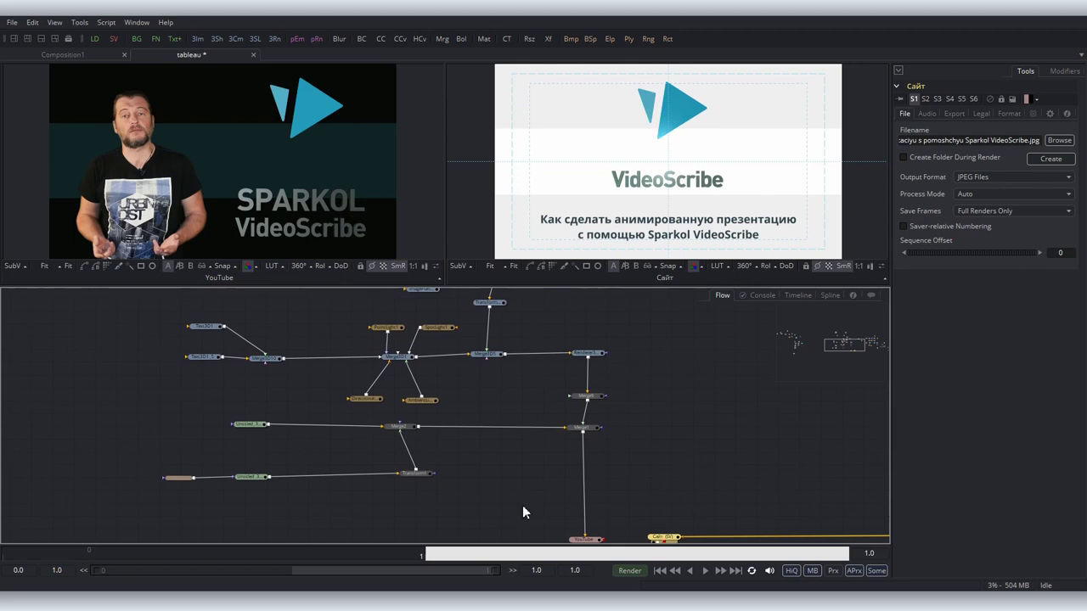
pyautogui.click(265, 427)
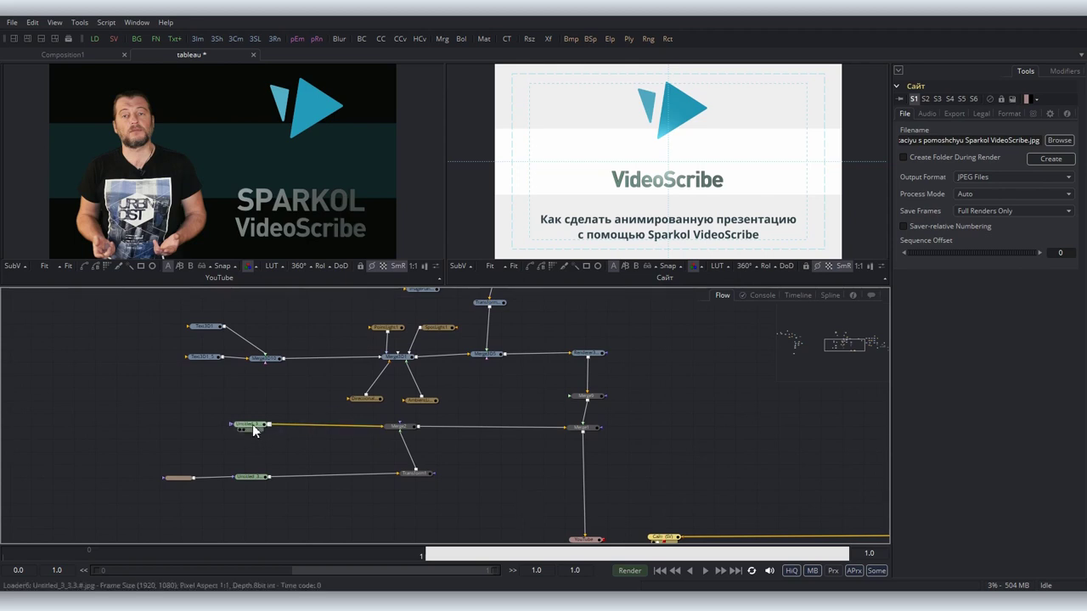
pyautogui.click(253, 431)
pyautogui.press('2')
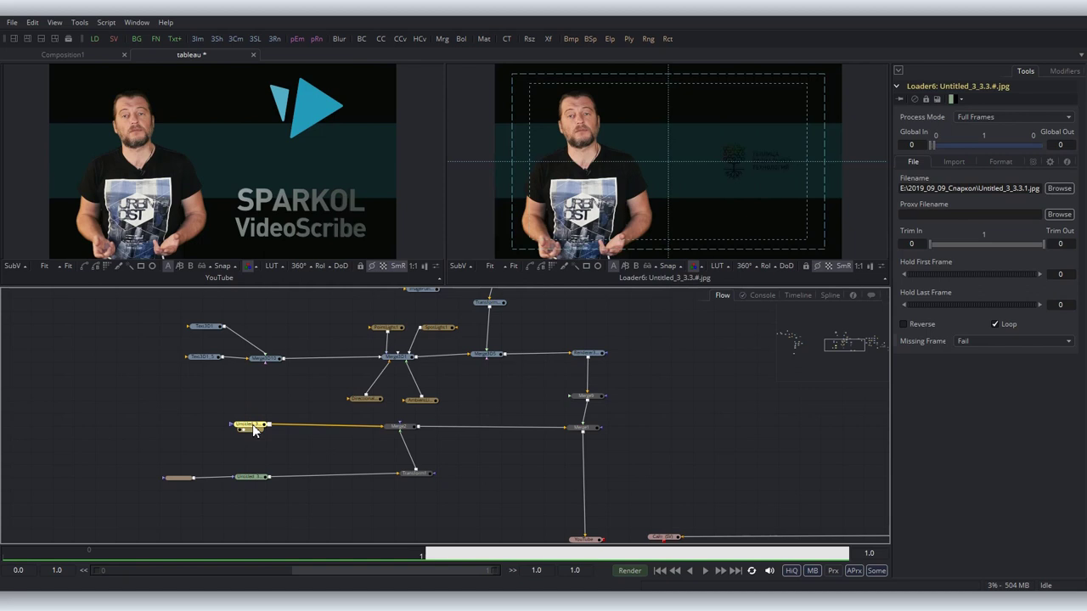
# Add Untitled_3.5.#.jpg as Loader1, viewing it on the left and YouTube output on the right
pyautogui.hotkey('alt', 'Tab')
pyautogui.moveTo(400, 230); pyautogui.dragTo(188, 428)
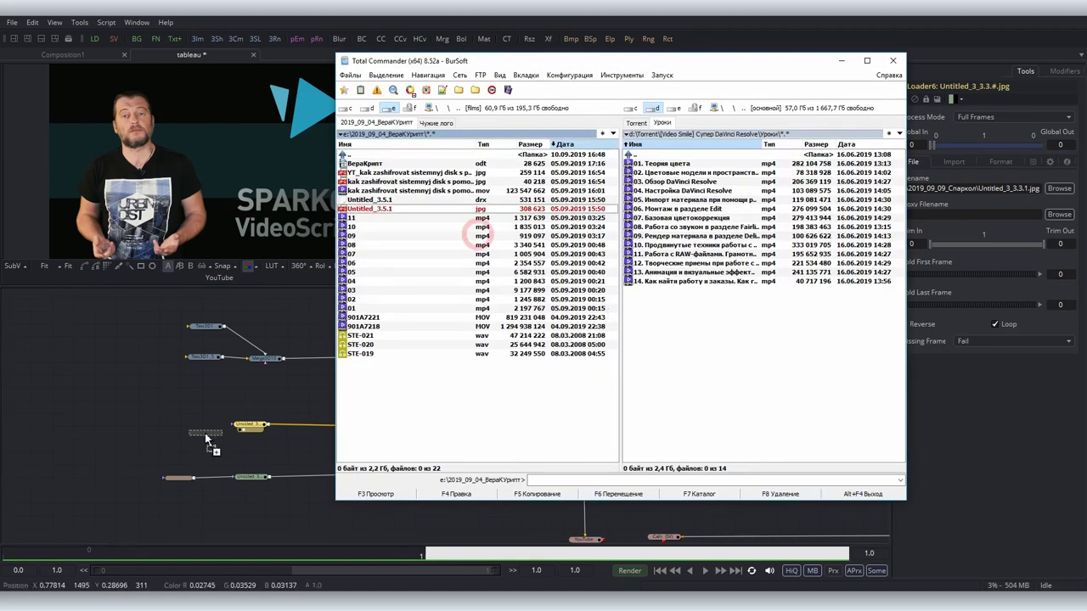
pyautogui.press('1')
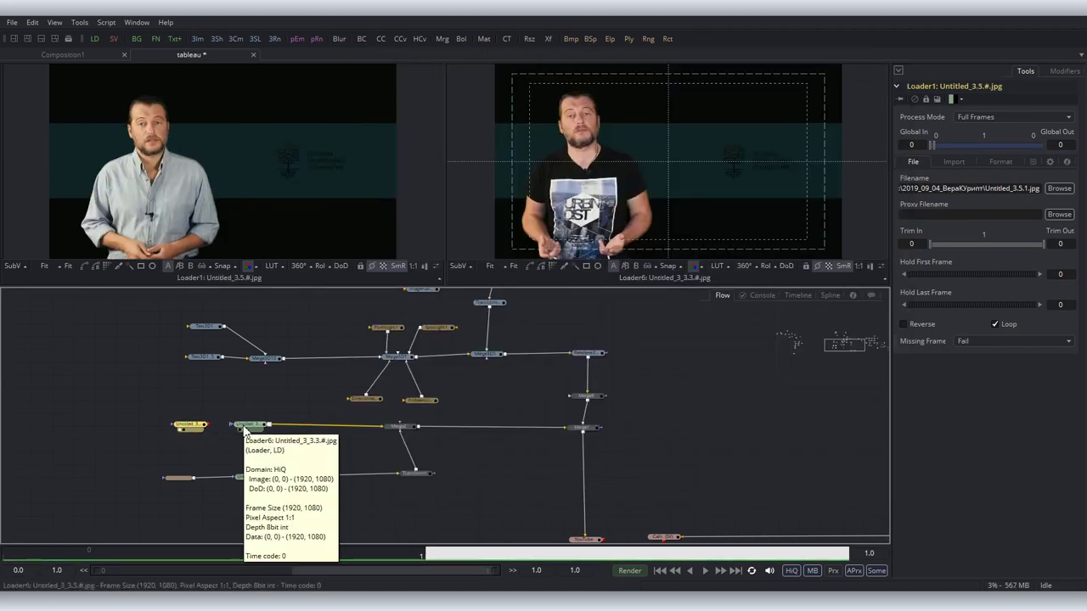
pyautogui.click(584, 540)
pyautogui.press('2')
pyautogui.moveTo(208, 401); pyautogui.dragTo(382, 408)
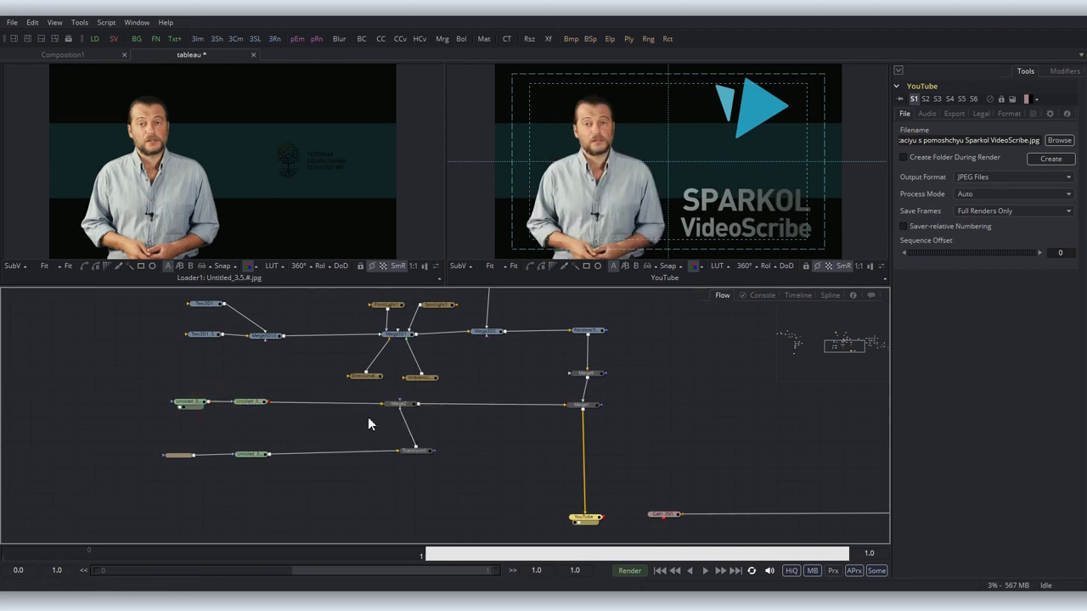
pyautogui.hotkey('alt', 'Tab')
pyautogui.moveTo(373, 186)
pyautogui.mouseDown()
pyautogui.moveTo(374, 382)
pyautogui.moveTo(716, 365)
pyautogui.mouseUp()
pyautogui.moveTo(364, 381)
pyautogui.mouseDown()
pyautogui.moveTo(508, 347)
pyautogui.moveTo(465, 323)
pyautogui.moveTo(438, 452)
pyautogui.mouseUp()
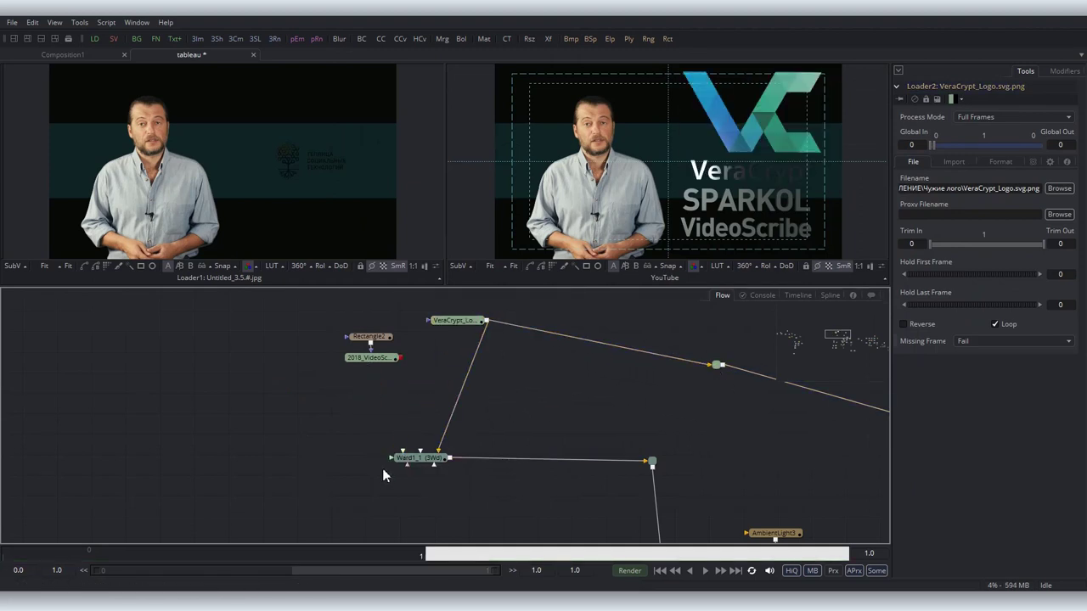
pyautogui.moveTo(458, 320)
pyautogui.mouseDown()
pyautogui.moveTo(311, 406)
pyautogui.moveTo(165, 249)
pyautogui.mouseUp()
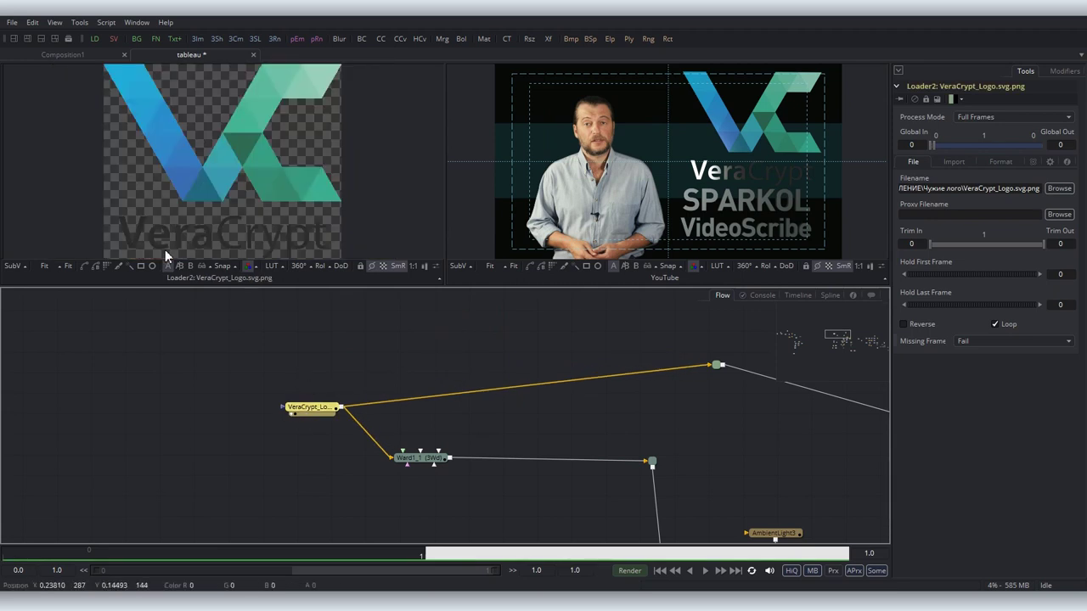
pyautogui.click(214, 148)
pyautogui.scroll(-2, 476, 407)
pyautogui.click(572, 468)
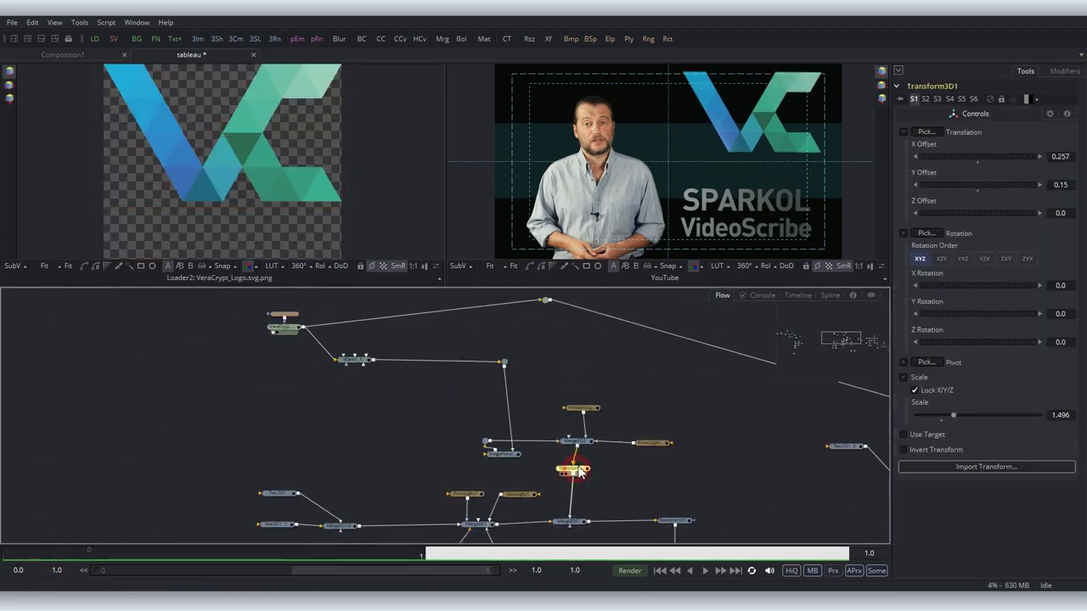
pyautogui.moveTo(1043, 156); pyautogui.dragTo(1047, 184)
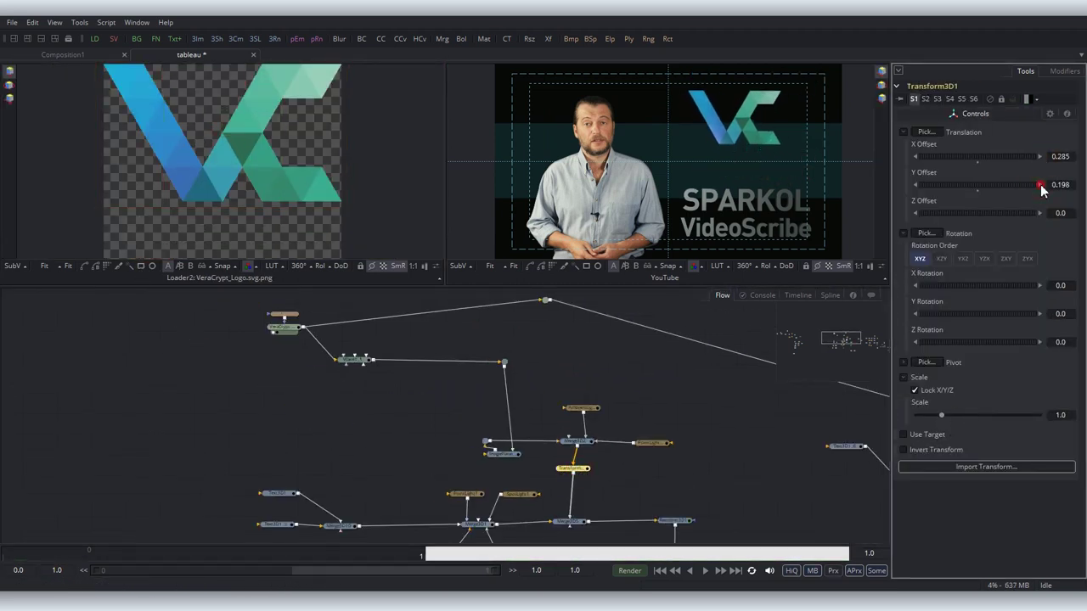
pyautogui.scroll(-2, 498, 405)
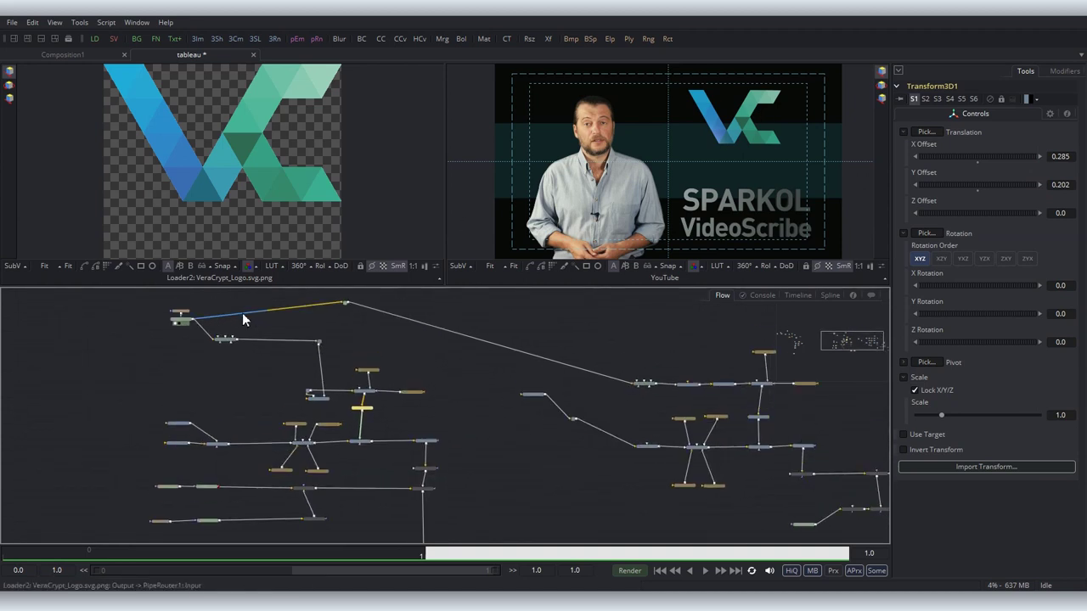
pyautogui.scroll(-2, 700, 512)
pyautogui.scroll(-1, 400, 540)
pyautogui.click(411, 521)
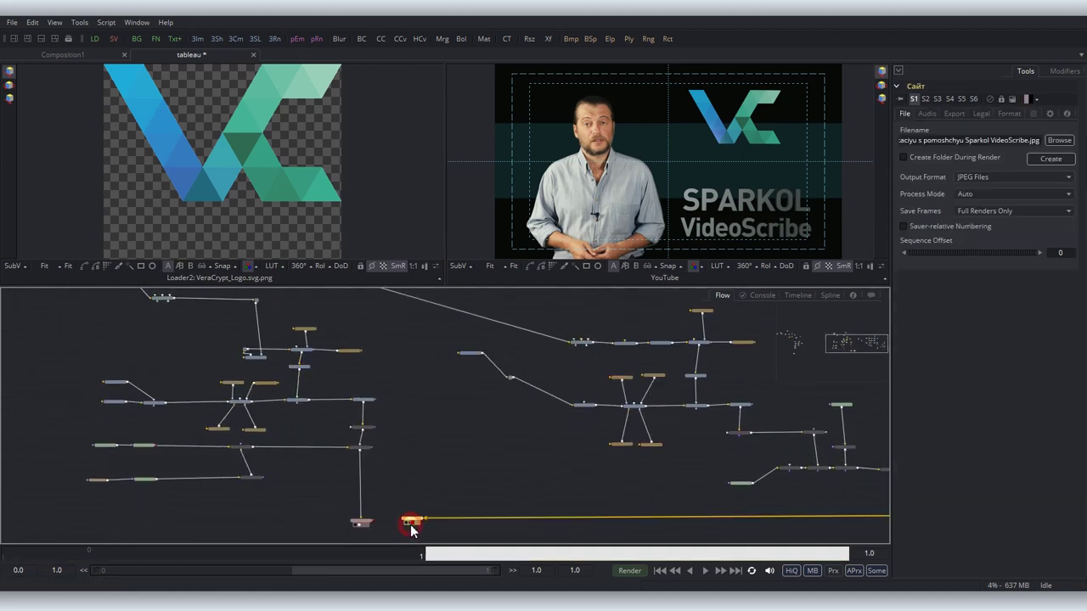
pyautogui.press('1')
pyautogui.scroll(2, 461, 422)
pyautogui.click(736, 388)
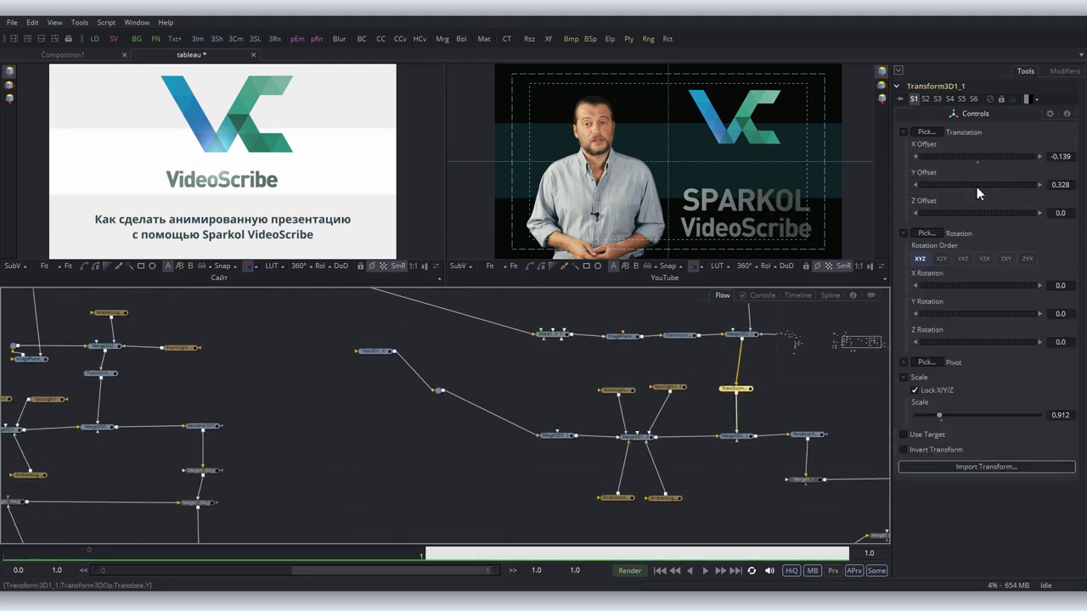
pyautogui.scroll(-3, 675, 400)
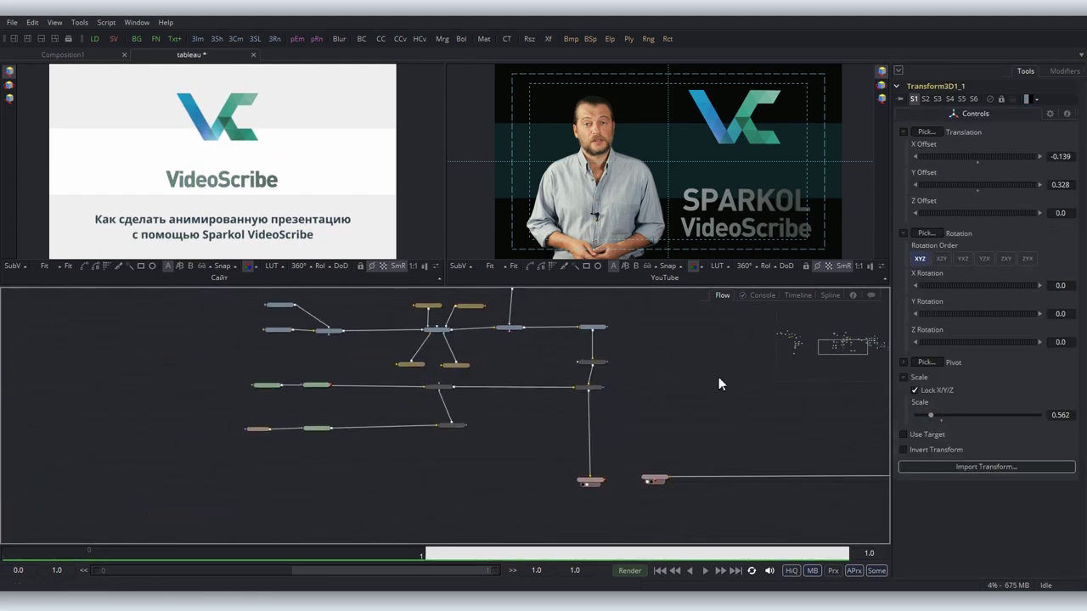
pyautogui.scroll(2, 404, 382)
pyautogui.moveTo(261, 378); pyautogui.dragTo(291, 337)
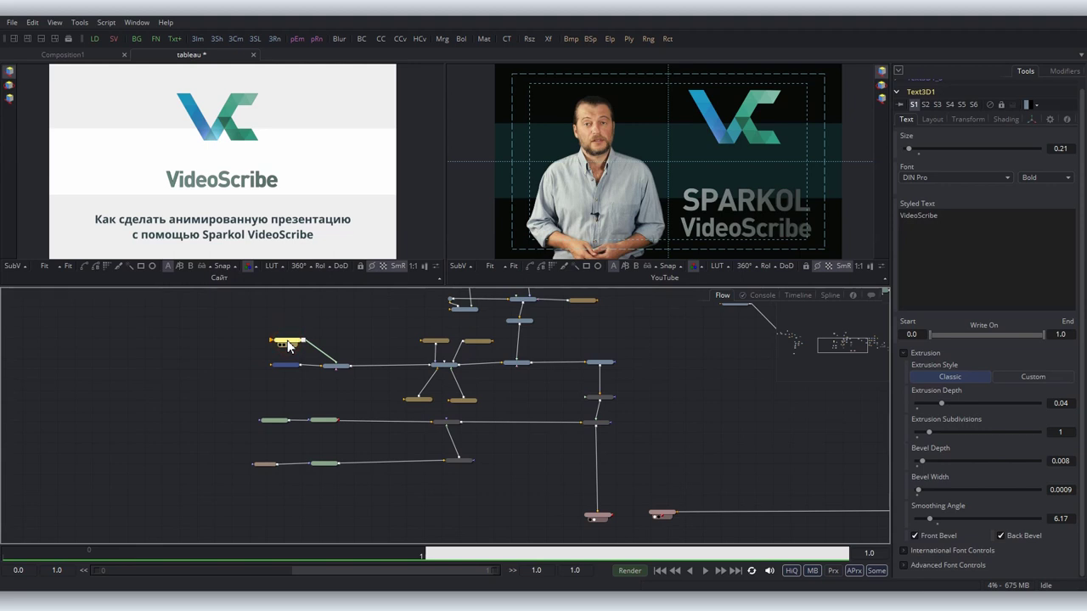
# Rearrange the ImagePlane3D2 and light nodes and inspect the AmbientLight3 settings
pyautogui.click(412, 510)
pyautogui.scroll(-5, 594, 453)
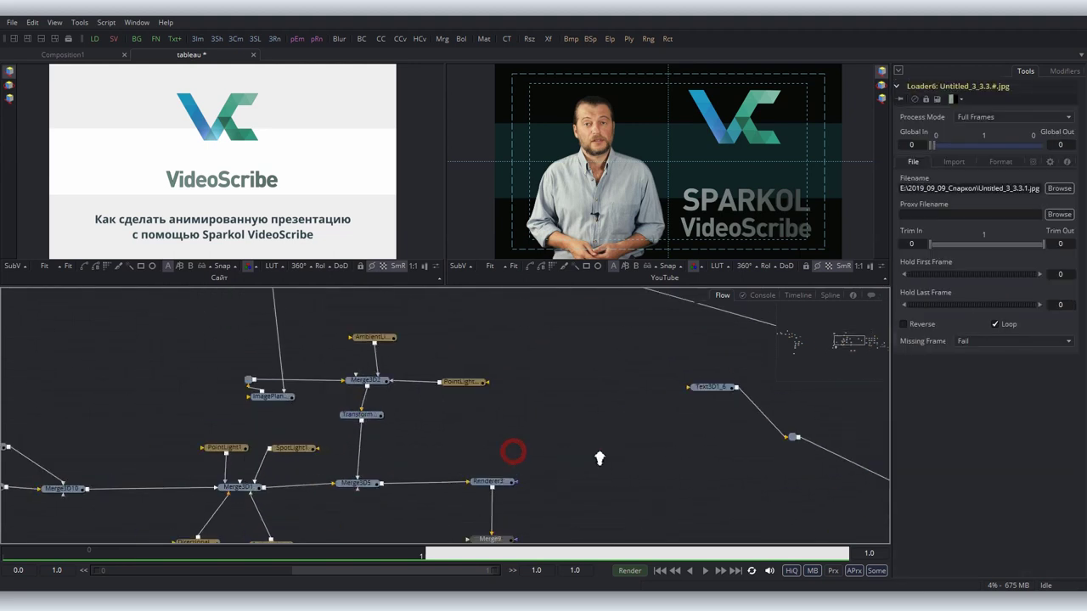
pyautogui.click(407, 417)
pyautogui.moveTo(285, 438); pyautogui.dragTo(243, 365)
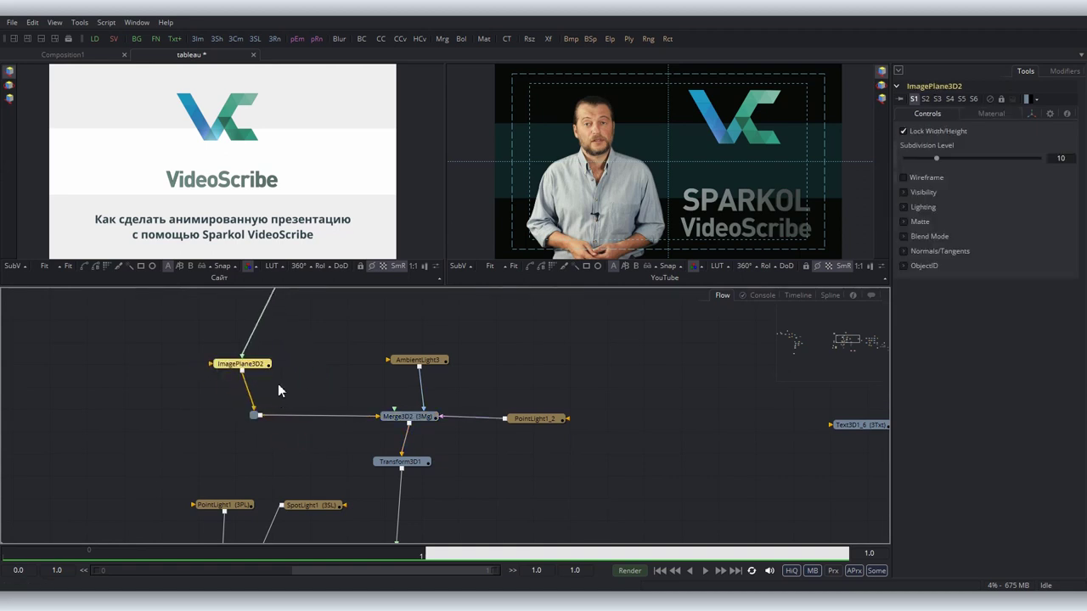
pyautogui.moveTo(390, 315); pyautogui.dragTo(623, 429)
pyautogui.click(554, 418)
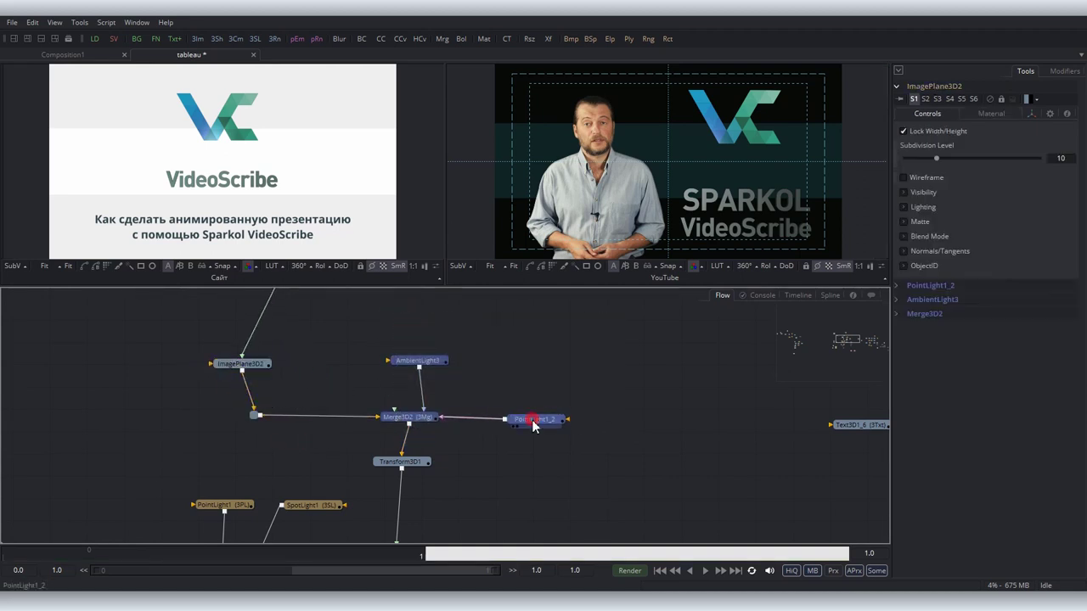
pyautogui.click(420, 360)
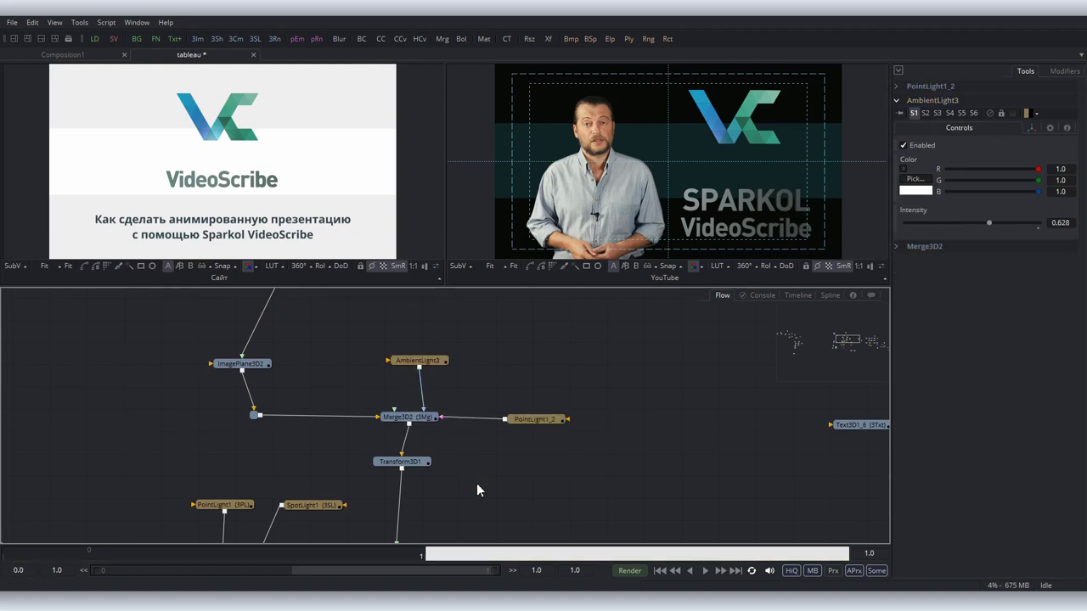
pyautogui.scroll(-2, 467, 464)
pyautogui.scroll(-2, 426, 432)
# View the Merge3D1 scene and orbit the 3D viewer to see the SPARKOL text at an angle
pyautogui.click(336, 455)
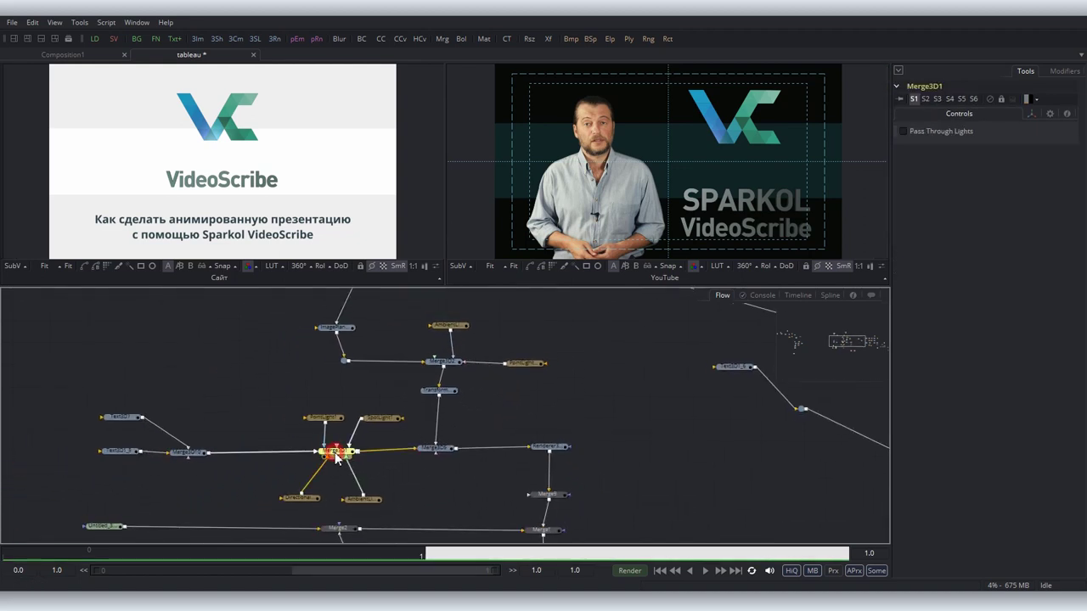
pyautogui.press('2')
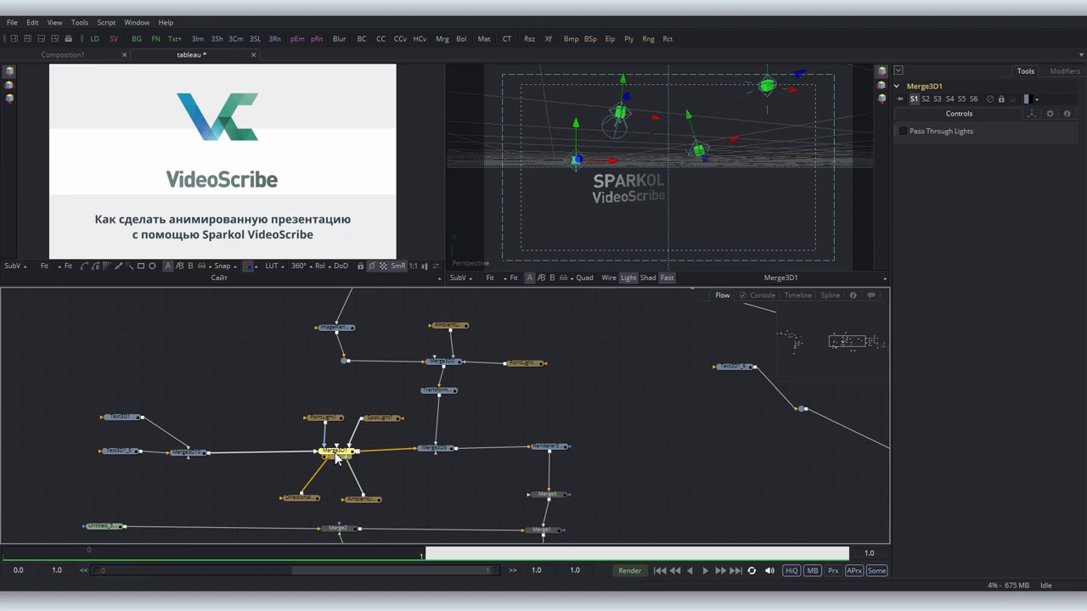
pyautogui.scroll(2, 729, 213)
pyautogui.scroll(2, 704, 203)
pyautogui.scroll(2, 703, 202)
pyautogui.moveTo(703, 196)
pyautogui.mouseDown()
pyautogui.moveTo(613, 185)
pyautogui.moveTo(700, 189)
pyautogui.mouseUp()
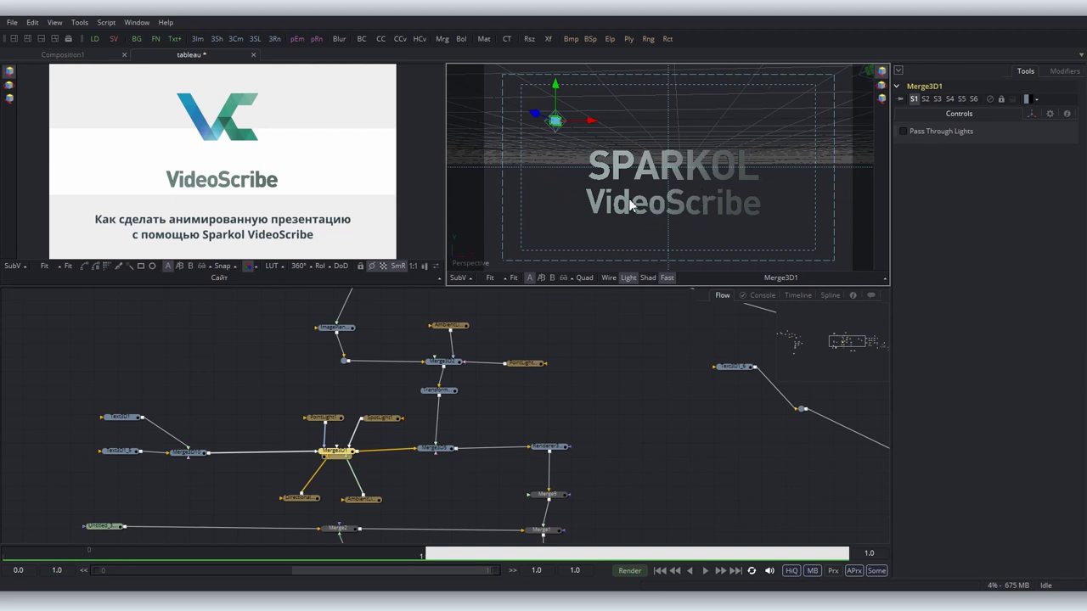
pyautogui.scroll(3, 633, 204)
pyautogui.scroll(2, 599, 220)
pyautogui.scroll(-3, 685, 197)
pyautogui.moveTo(685, 197)
pyautogui.mouseDown()
pyautogui.moveTo(546, 199)
pyautogui.moveTo(552, 126)
pyautogui.moveTo(602, 174)
pyautogui.moveTo(828, 215)
pyautogui.mouseUp()
# Select the SPARKOL text, then delete PseudoColor1 in Resolve so MediaIn1 feeds MediaOut1
pyautogui.click(733, 211)
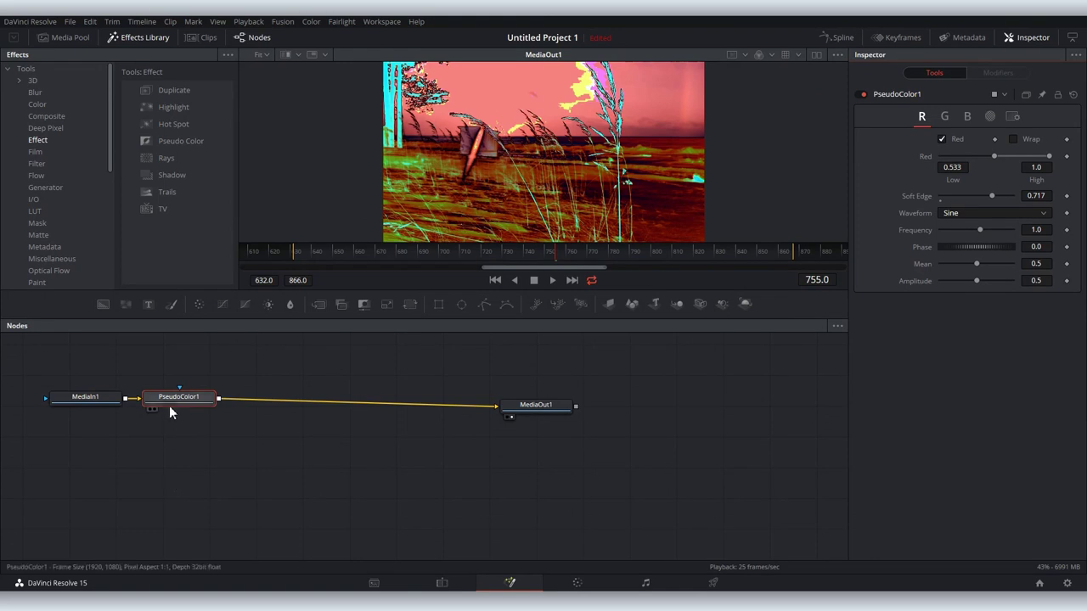
pyautogui.click(169, 401)
pyautogui.press('Delete')
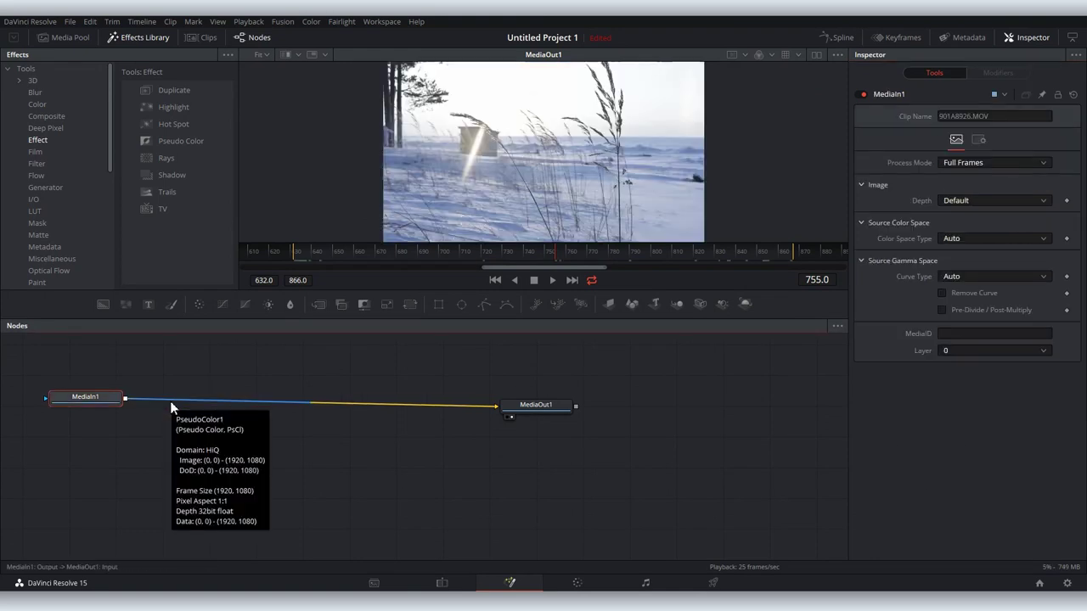
# On the Edit page, extend 901A8926.MOV's end, rippling 901A8923.MOV
pyautogui.click(441, 582)
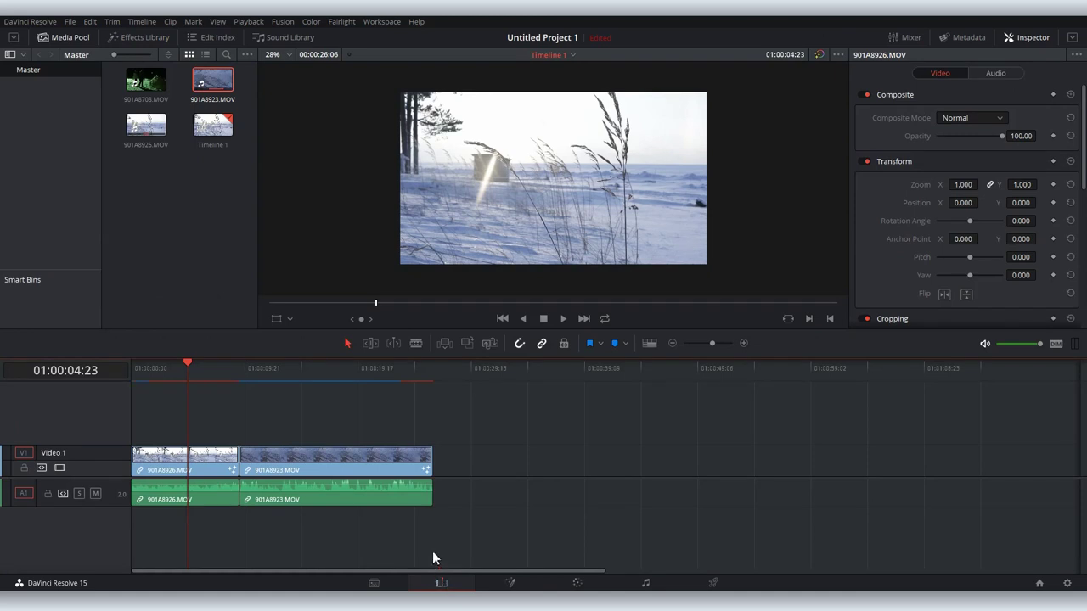
pyautogui.click(185, 478)
pyautogui.click(292, 465)
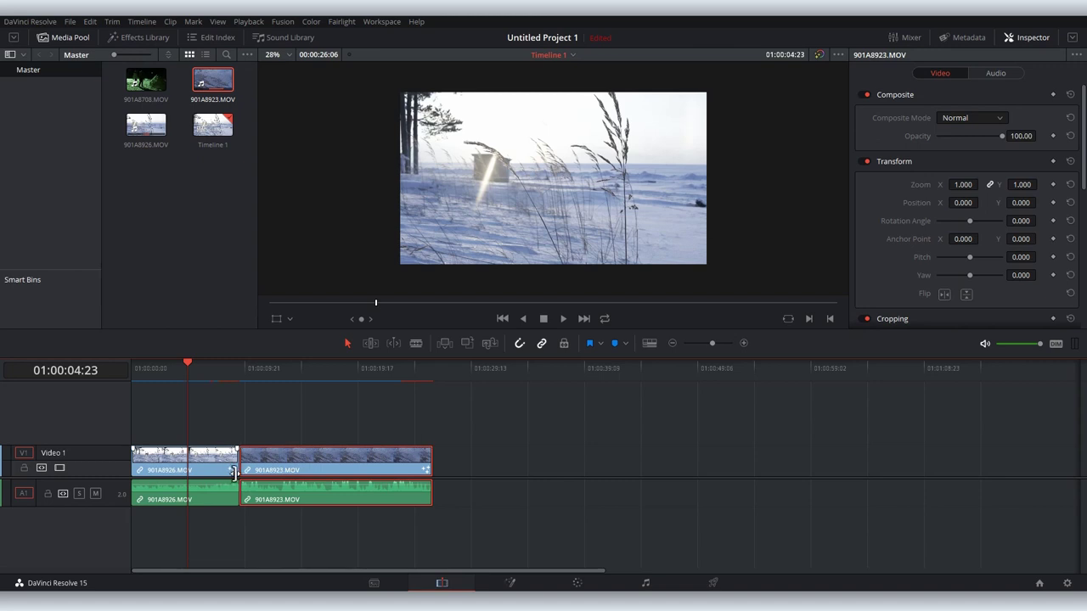
pyautogui.moveTo(235, 472); pyautogui.dragTo(136, 467)
pyautogui.hotkey('ctrl', 'z')
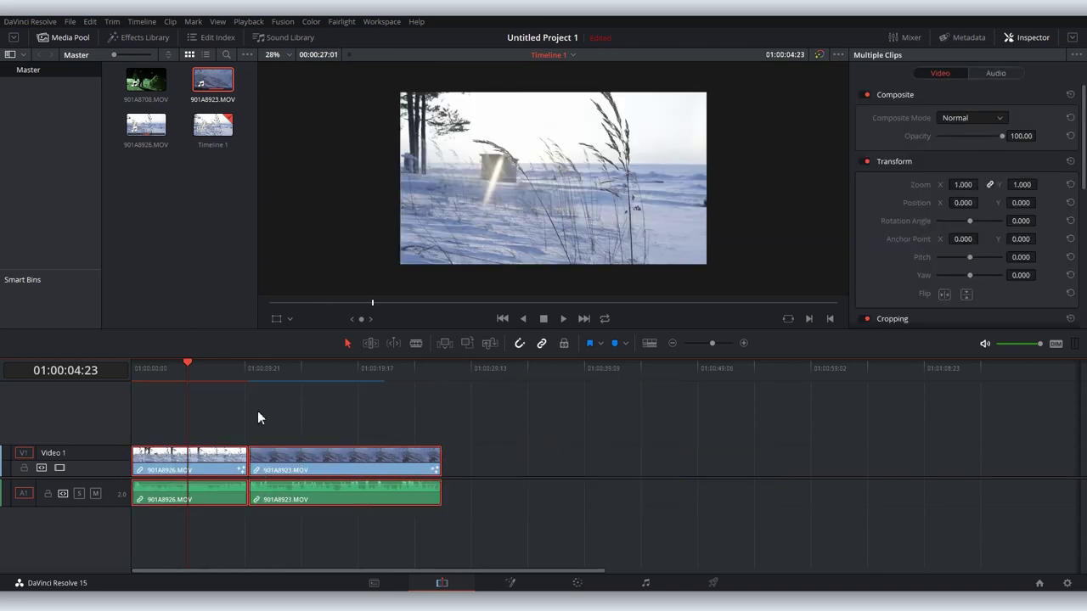
# Back on the Fusion page, select MediaIn1 and move the playhead to frame 598
pyautogui.click(510, 582)
pyautogui.click(92, 396)
pyautogui.click(265, 252)
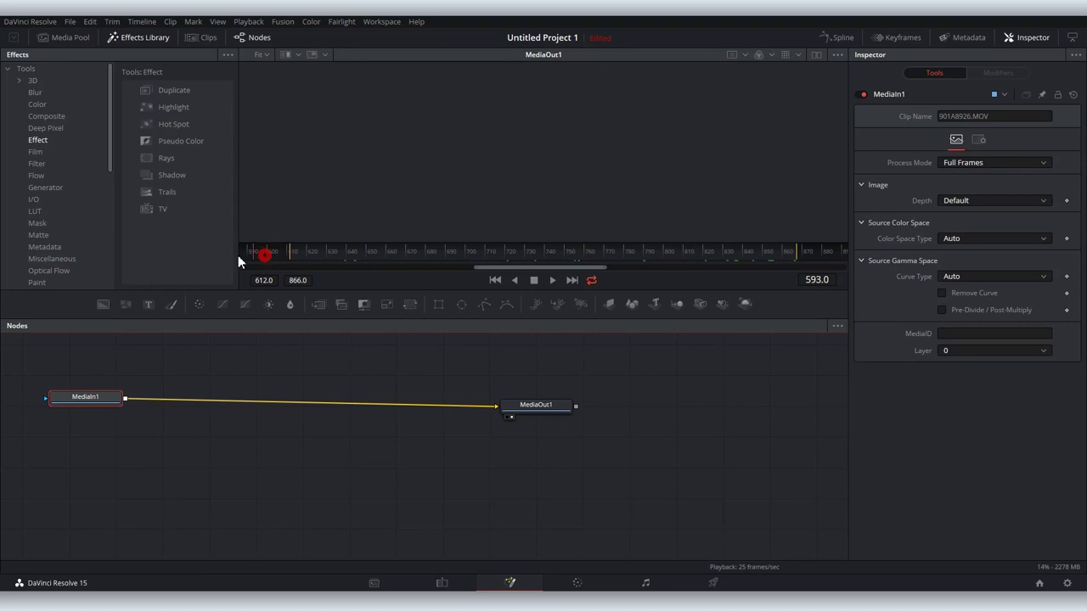
# Scrub the Fusion ruler to frames 587 and 675, then park the Edit playhead at 01:00:23:13
pyautogui.moveTo(303, 252); pyautogui.dragTo(226, 255)
pyautogui.click(517, 277)
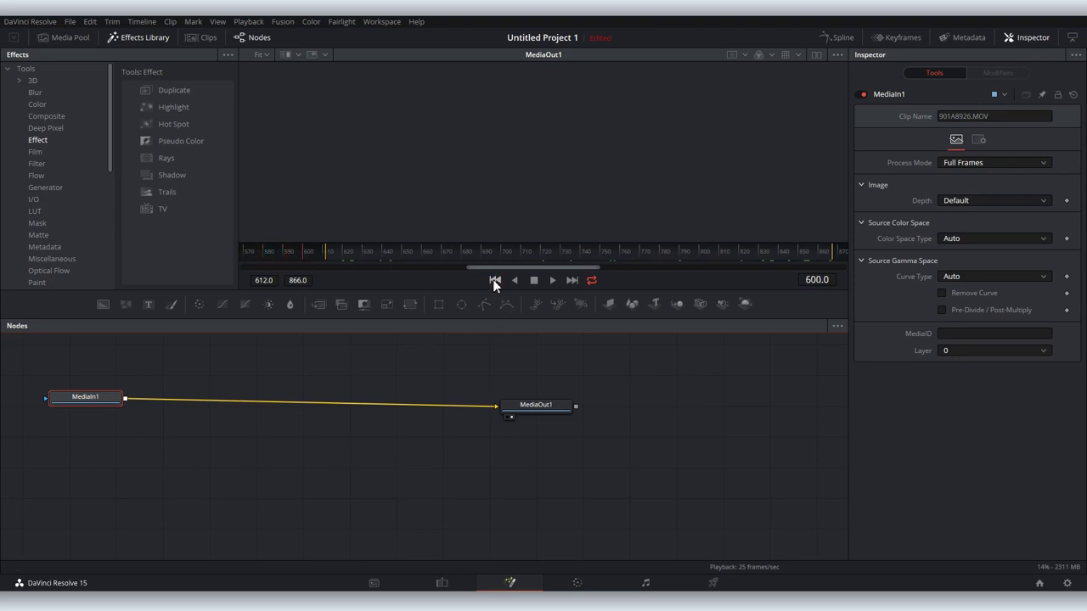
pyautogui.click(454, 259)
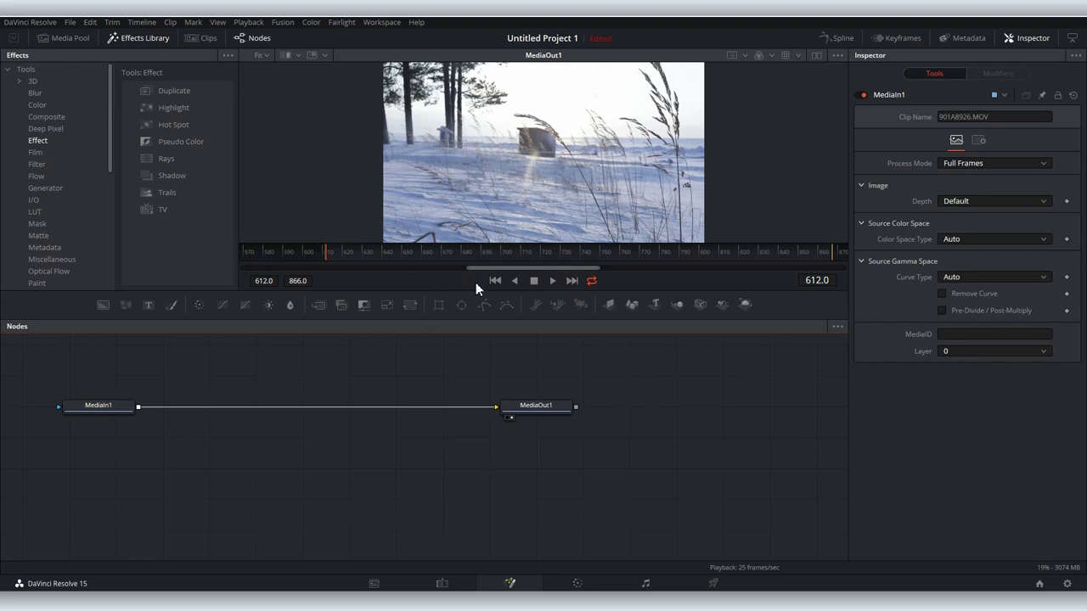
pyautogui.click(442, 584)
pyautogui.moveTo(213, 368); pyautogui.dragTo(402, 372)
pyautogui.click(343, 419)
# Place a Fusion Composition generator on Video 2 at the playhead and shorten it
pyautogui.click(139, 42)
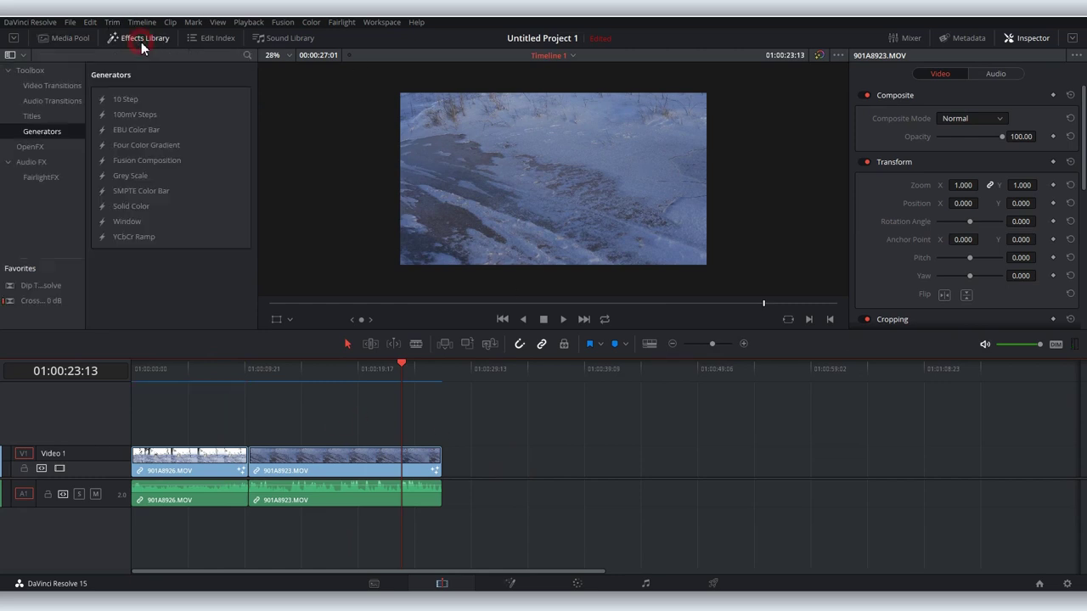
pyautogui.click(142, 161)
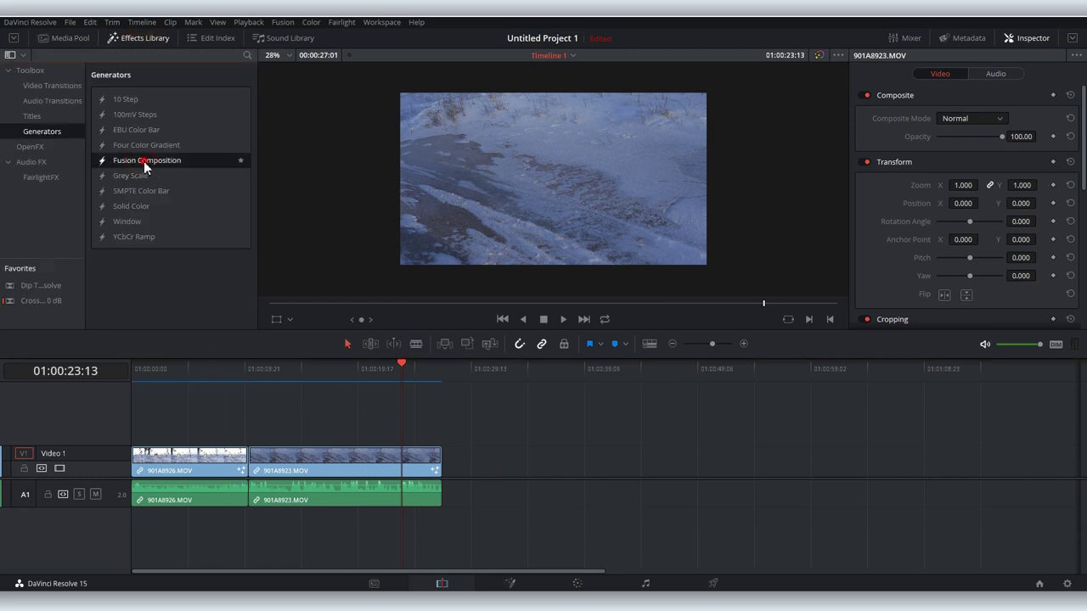
pyautogui.moveTo(143, 160)
pyautogui.mouseDown()
pyautogui.moveTo(468, 429)
pyautogui.moveTo(769, 421)
pyautogui.moveTo(628, 421)
pyautogui.mouseUp()
pyautogui.click(561, 429)
# Open the composition in Fusion, move MediaOut1 aside, and list the Generator tools
pyautogui.click(512, 584)
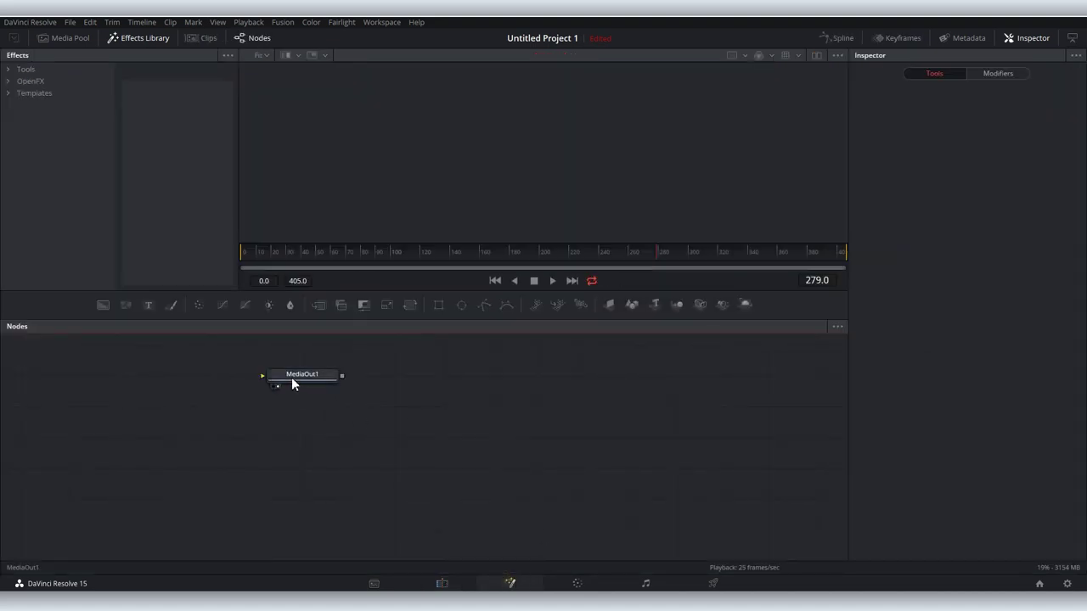
pyautogui.moveTo(291, 377); pyautogui.dragTo(415, 414)
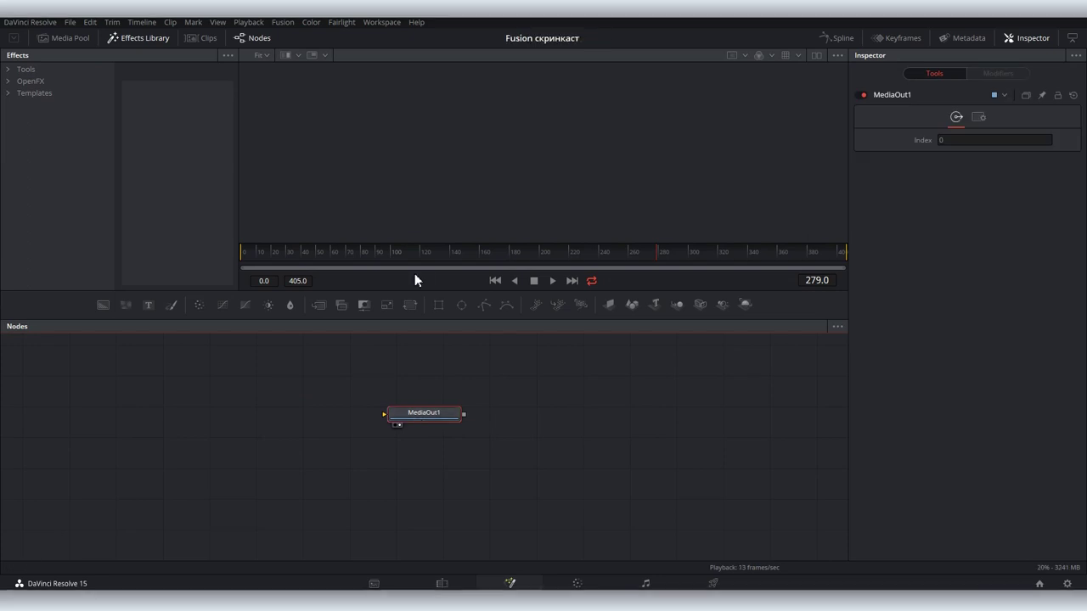
pyautogui.click(8, 71)
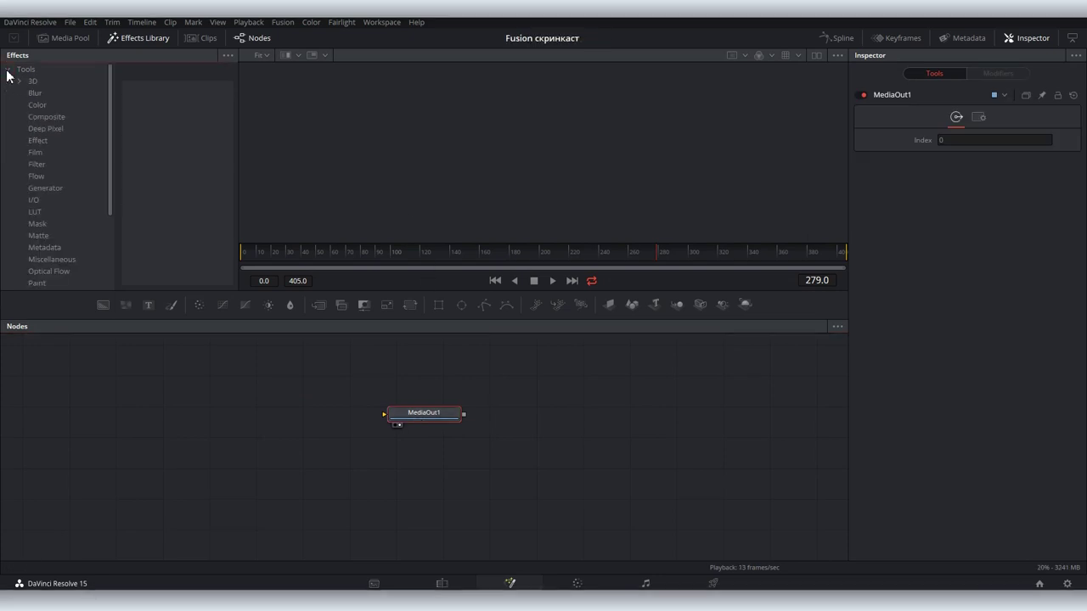
pyautogui.click(35, 93)
pyautogui.click(37, 104)
pyautogui.press('Up')
pyautogui.press('Up')
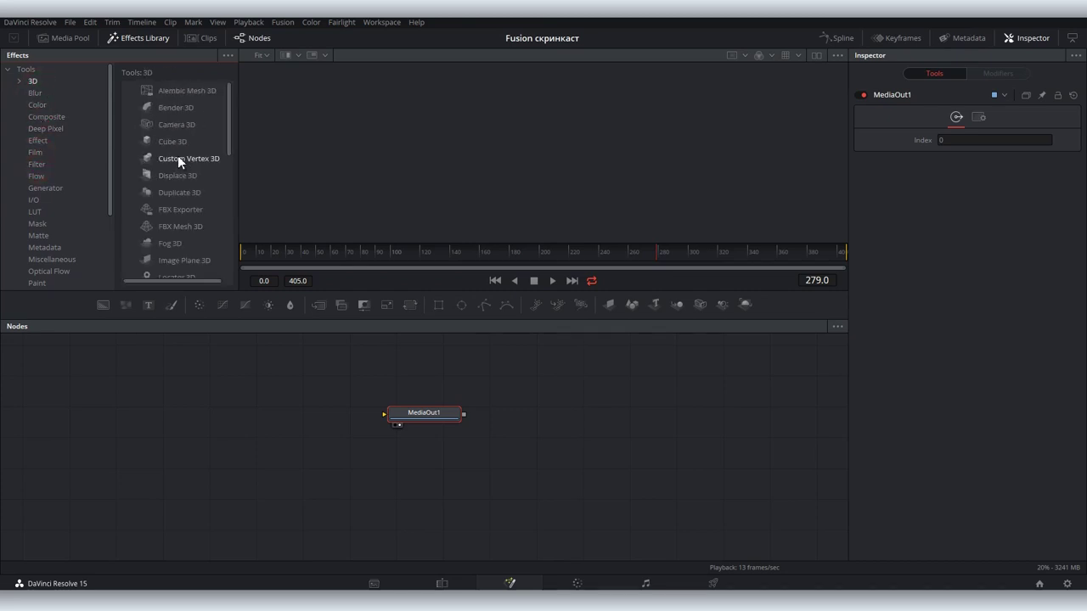
pyautogui.click(56, 190)
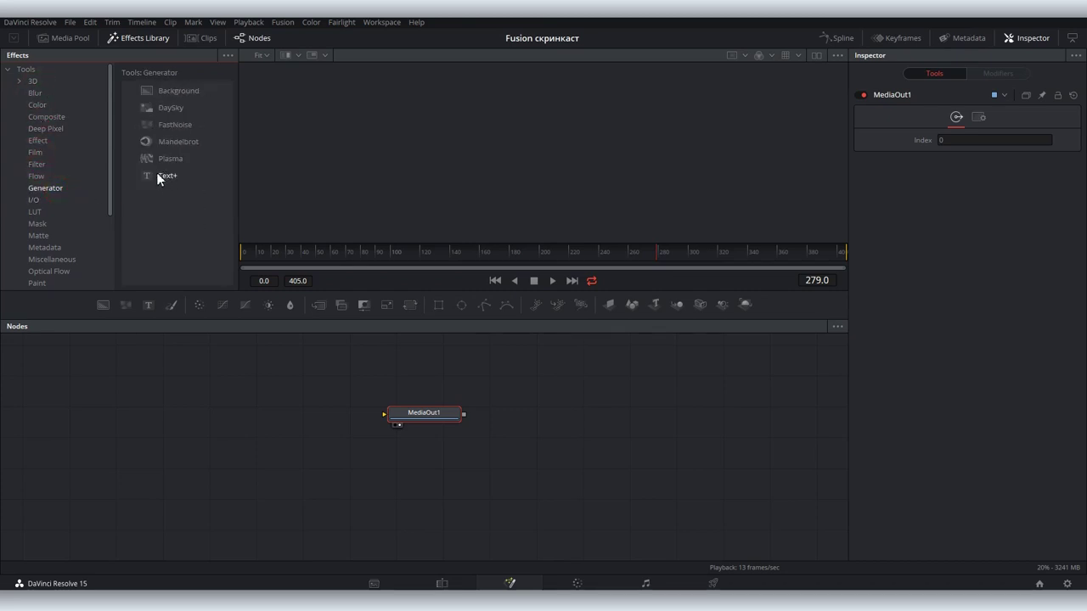
# Add a Text+ node and a Background node found by searching 'back'
pyautogui.moveTo(231, 424); pyautogui.dragTo(225, 427)
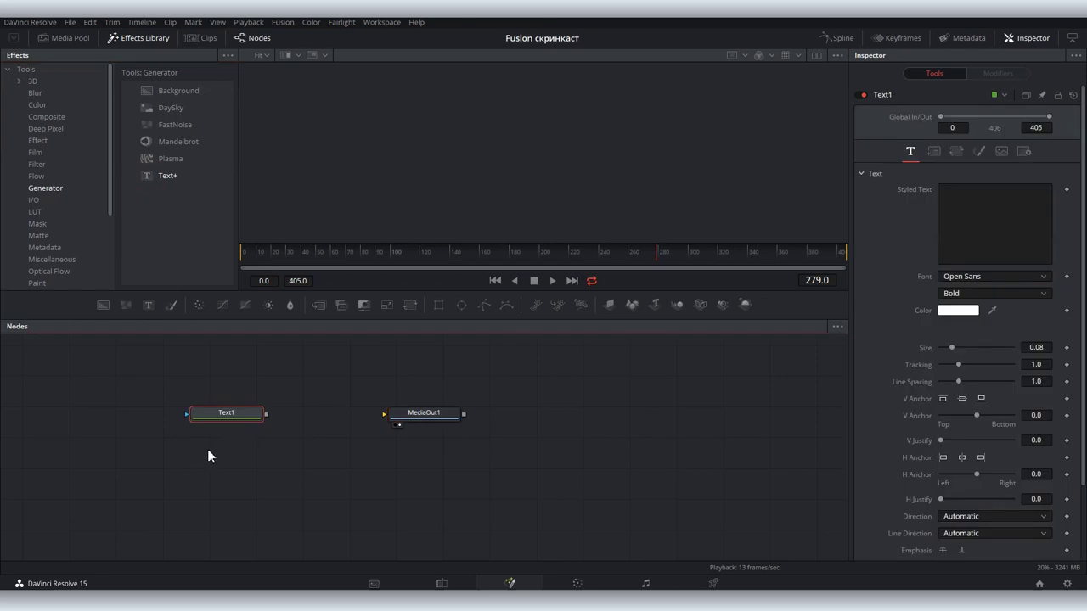
pyautogui.hotkey('ctrl', 'space')
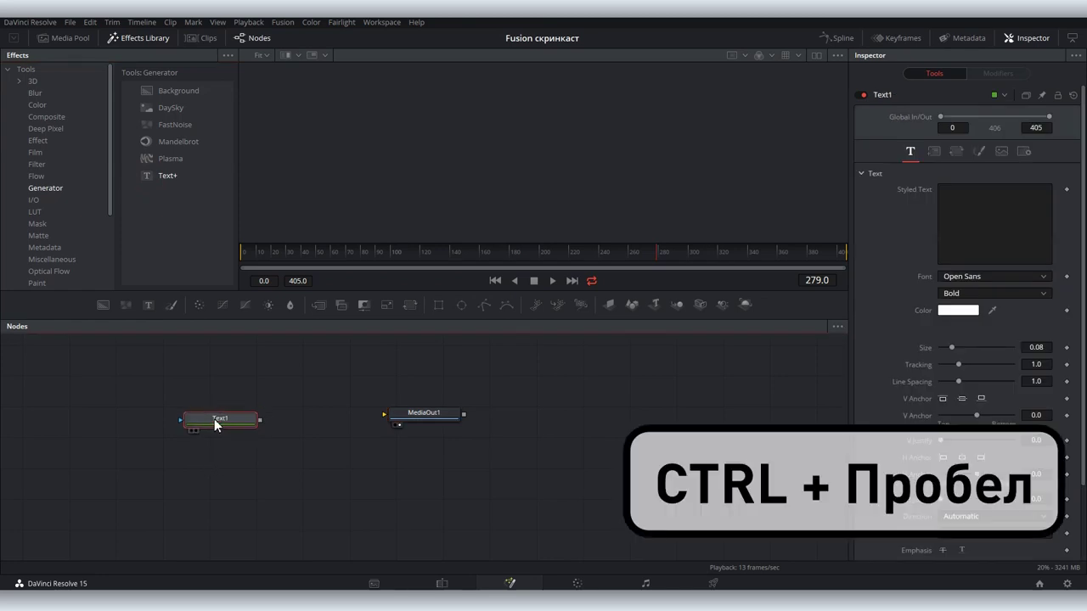
pyautogui.write('text')
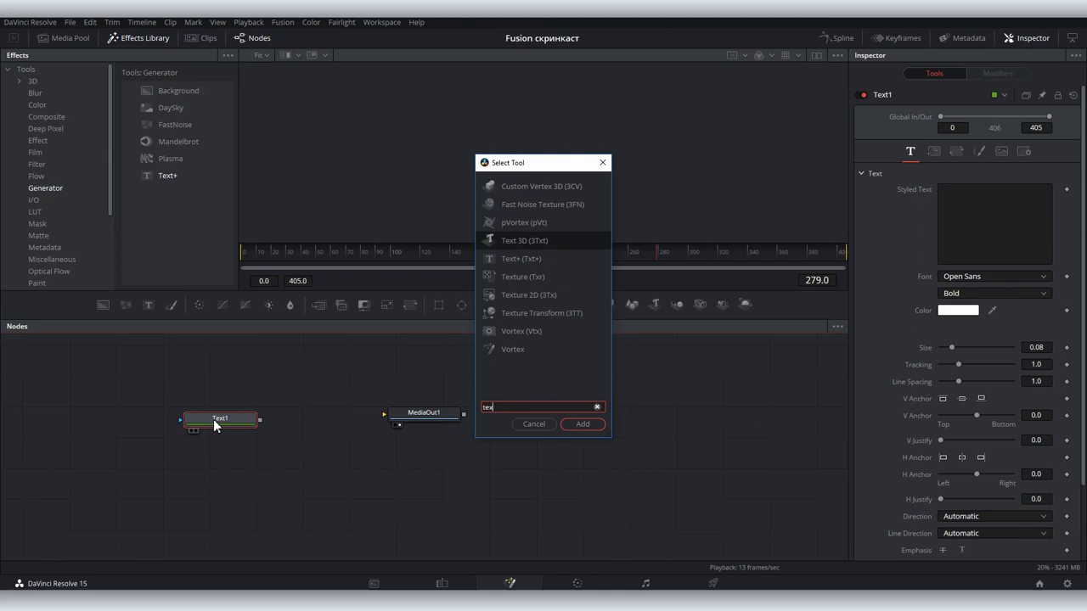
pyautogui.press('Down')
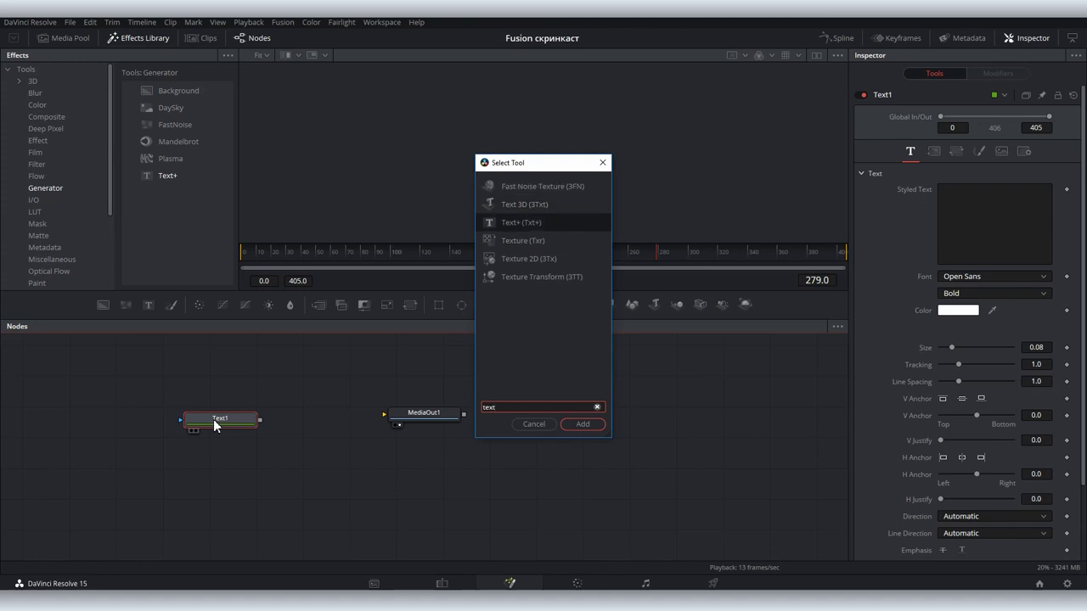
pyautogui.press('BackSpace')
pyautogui.press('BackSpace')
pyautogui.press('BackSpace')
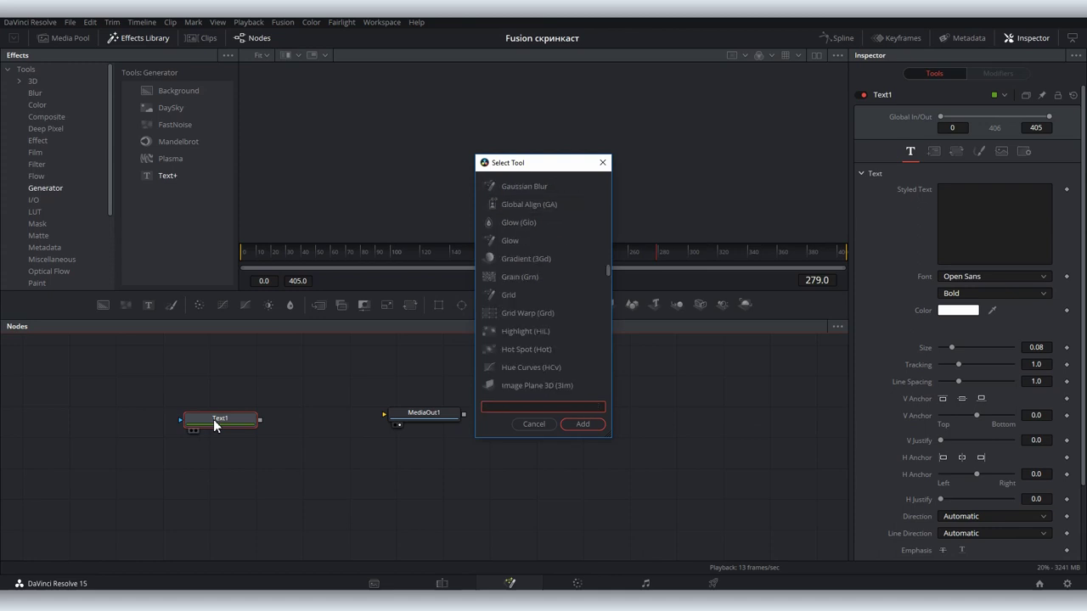
pyautogui.write('back')
pyautogui.press('Return')
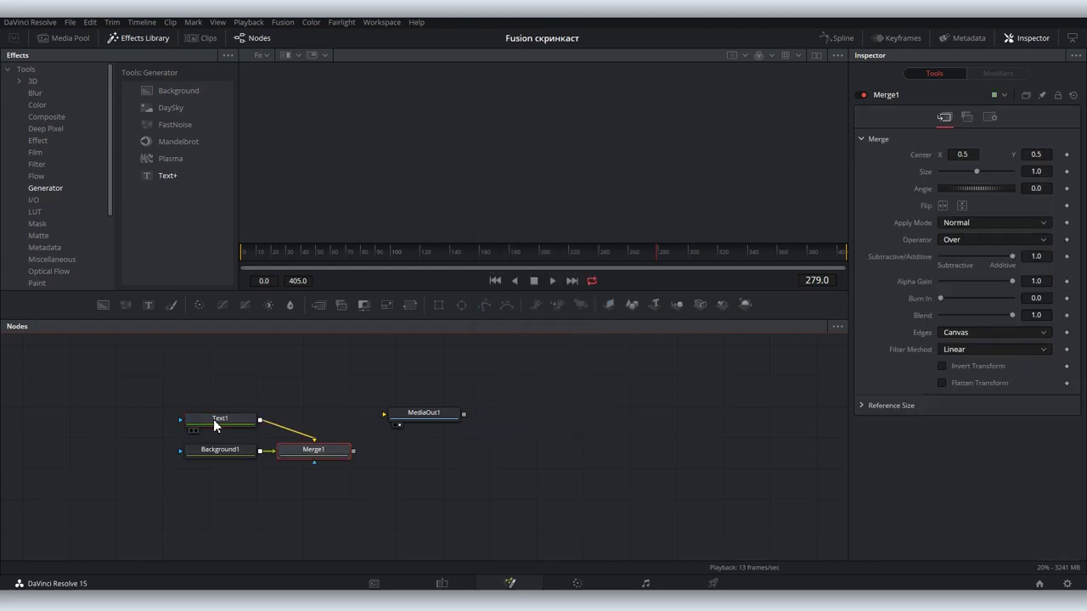
# Arrange Background1 and Merge1 beside Text1 and show Merge1's result in the viewer
pyautogui.click(219, 421)
pyautogui.moveTo(220, 451); pyautogui.dragTo(189, 479)
pyautogui.moveTo(306, 453); pyautogui.dragTo(295, 428)
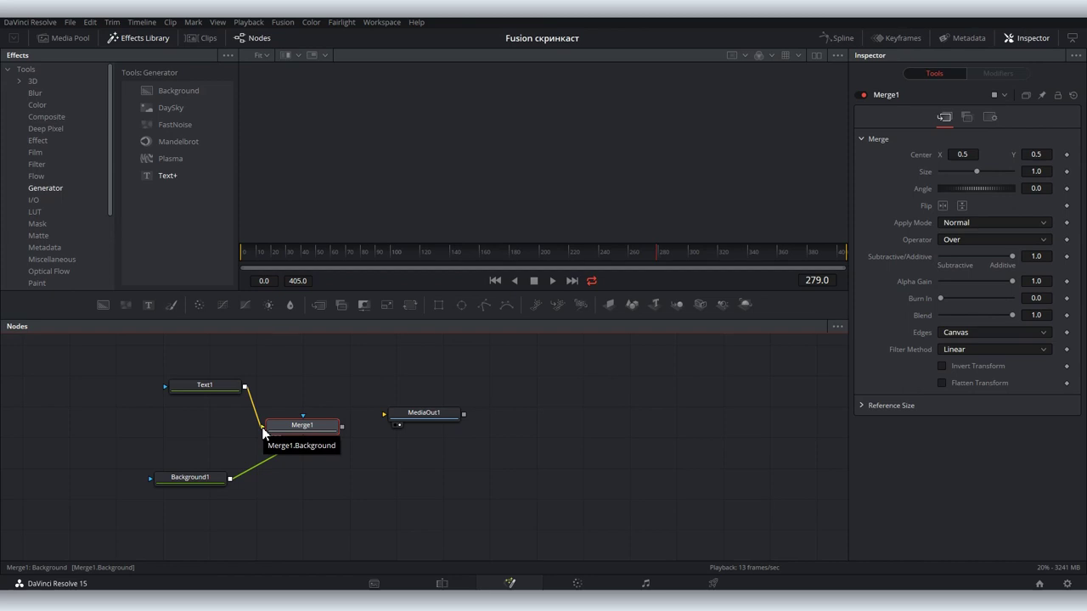
pyautogui.moveTo(306, 428); pyautogui.dragTo(308, 416)
pyautogui.press('1')
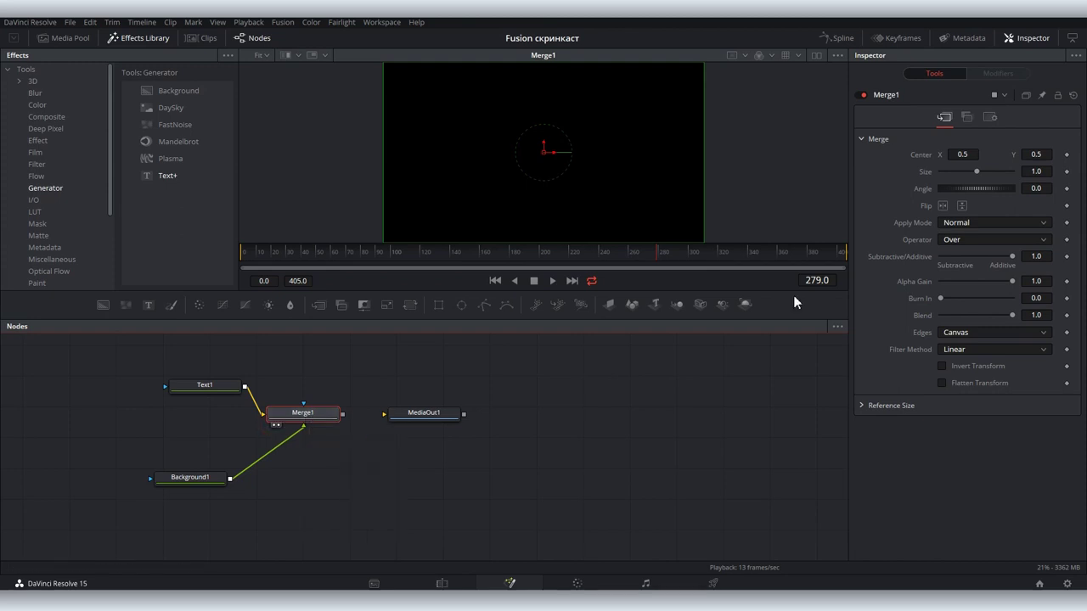
# Switch to dual viewers and set Text1's styled text to 'Текст про осень'
pyautogui.click(820, 57)
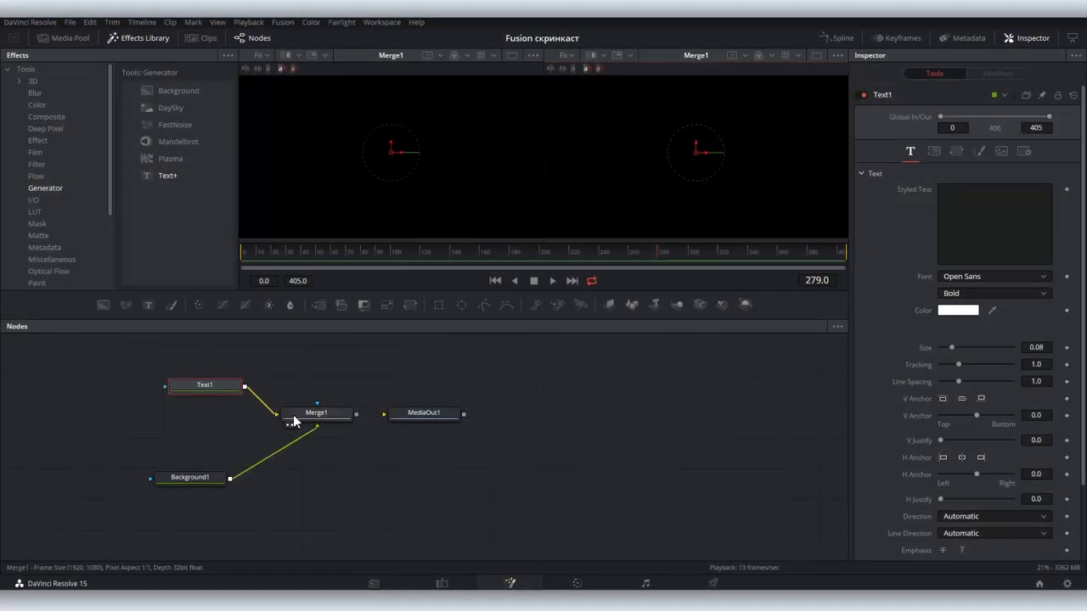
pyautogui.click(294, 416)
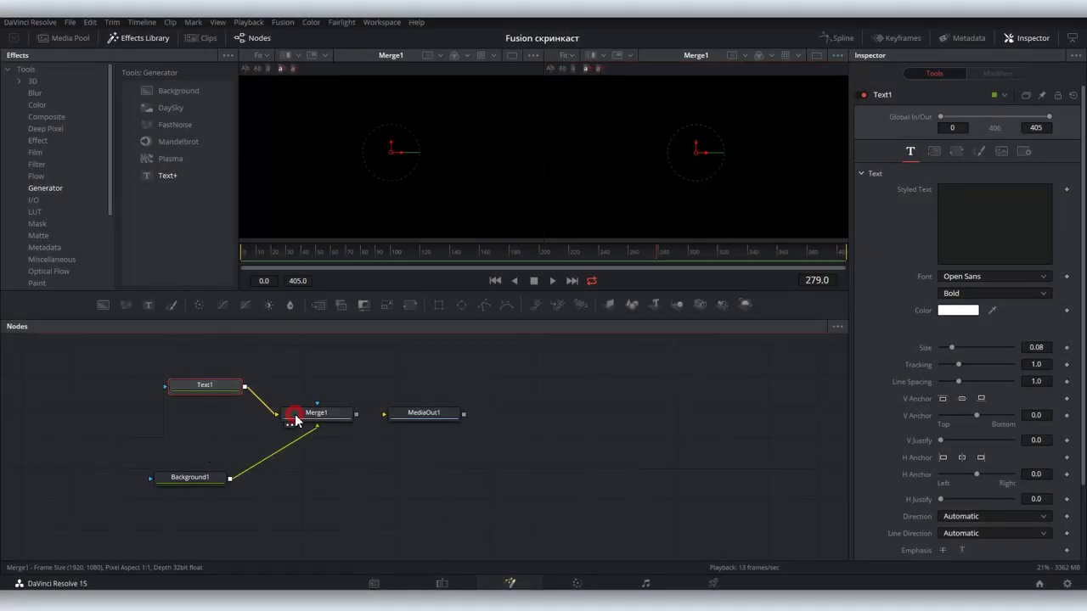
pyautogui.click(174, 397)
pyautogui.click(951, 223)
pyautogui.write('Текст про осень')
pyautogui.click(566, 351)
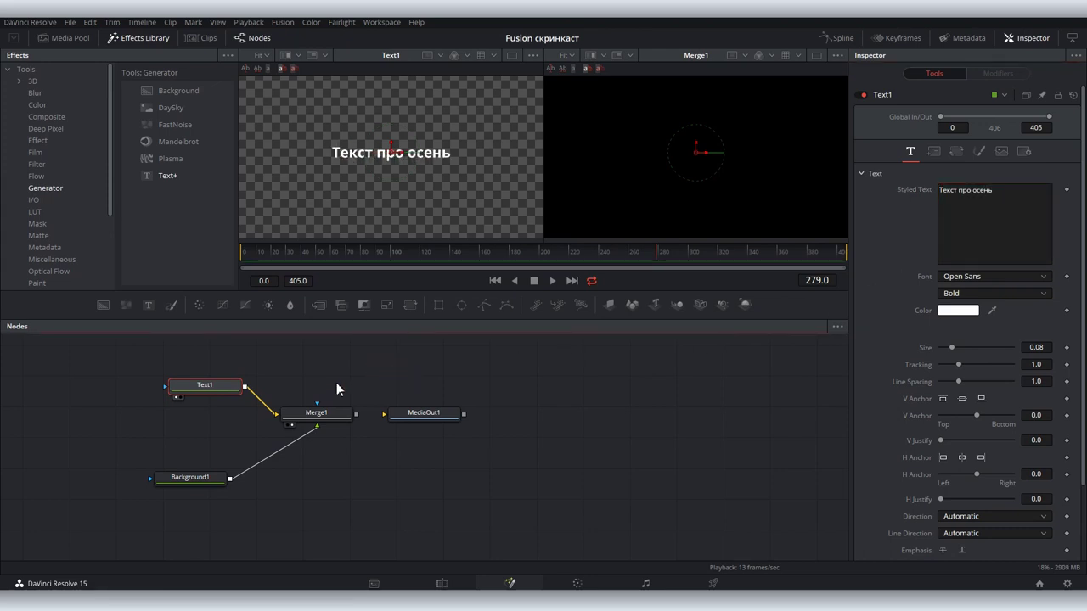
# Rewire Merge1 with Text1 as foreground and Background1 as background, and view the composite
pyautogui.moveTo(317, 426)
pyautogui.mouseDown()
pyautogui.moveTo(277, 414)
pyautogui.moveTo(278, 431)
pyautogui.mouseUp()
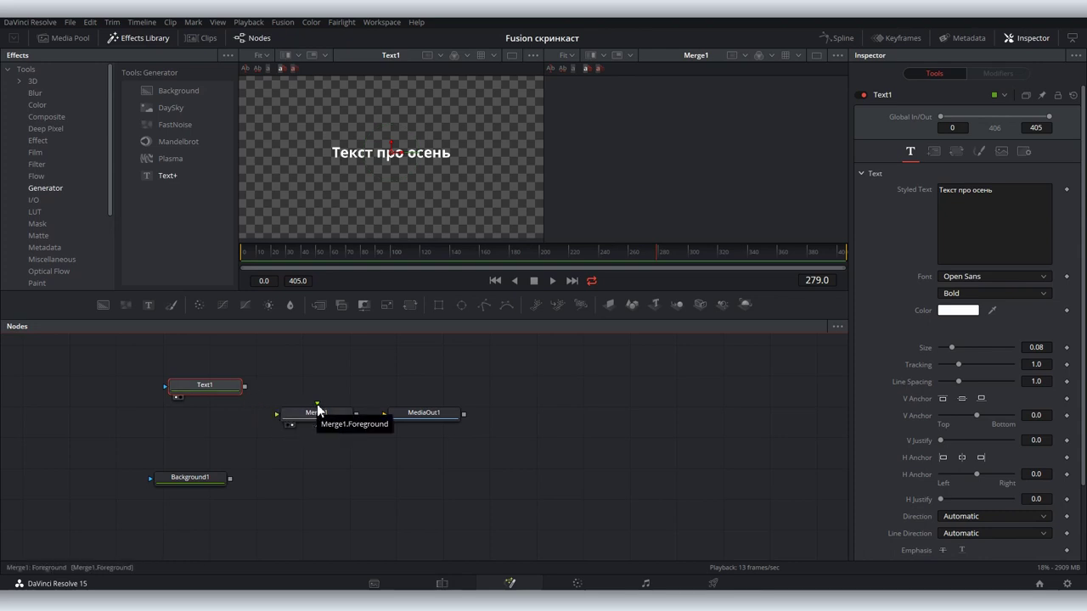
pyautogui.moveTo(244, 387); pyautogui.dragTo(277, 415)
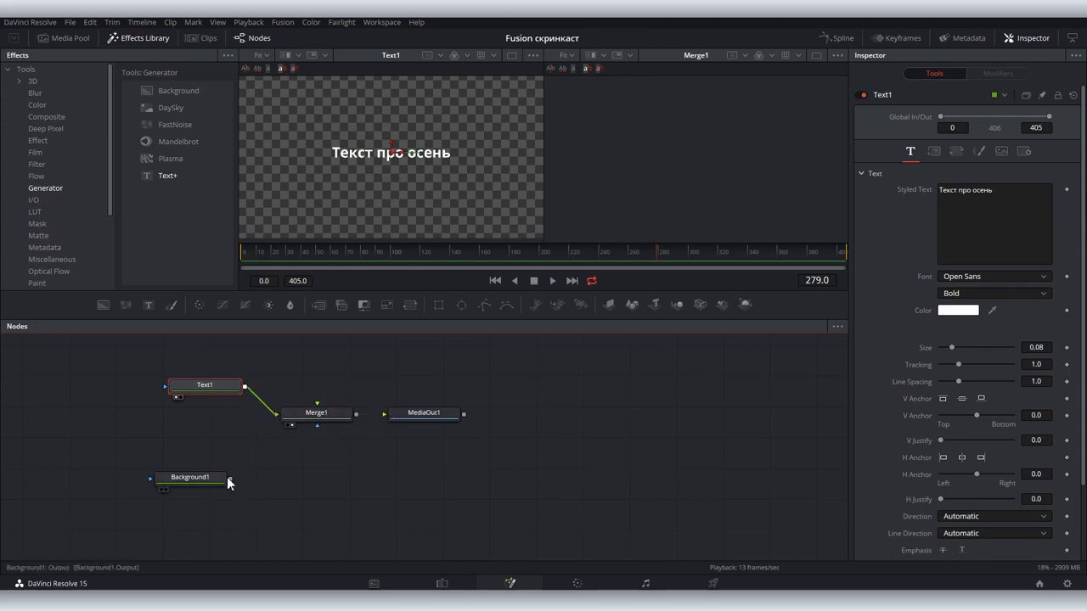
pyautogui.moveTo(228, 484); pyautogui.dragTo(317, 425)
pyautogui.click(309, 414)
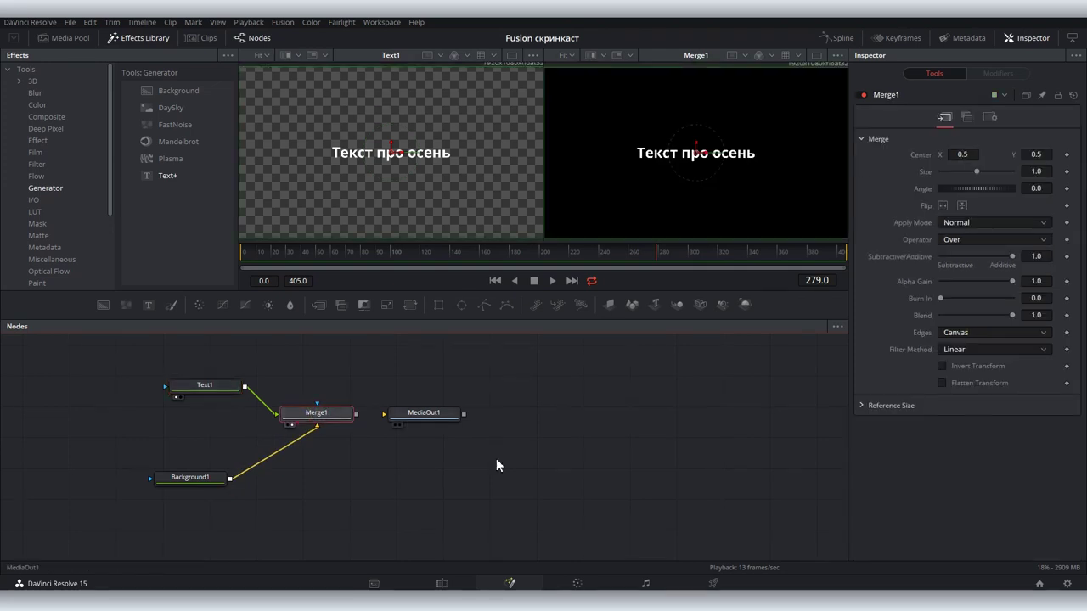
pyautogui.click(442, 584)
# Reopen the Fusion Composition clip in Fusion and connect Merge1's output to MediaOut1
pyautogui.click(554, 425)
pyautogui.click(523, 370)
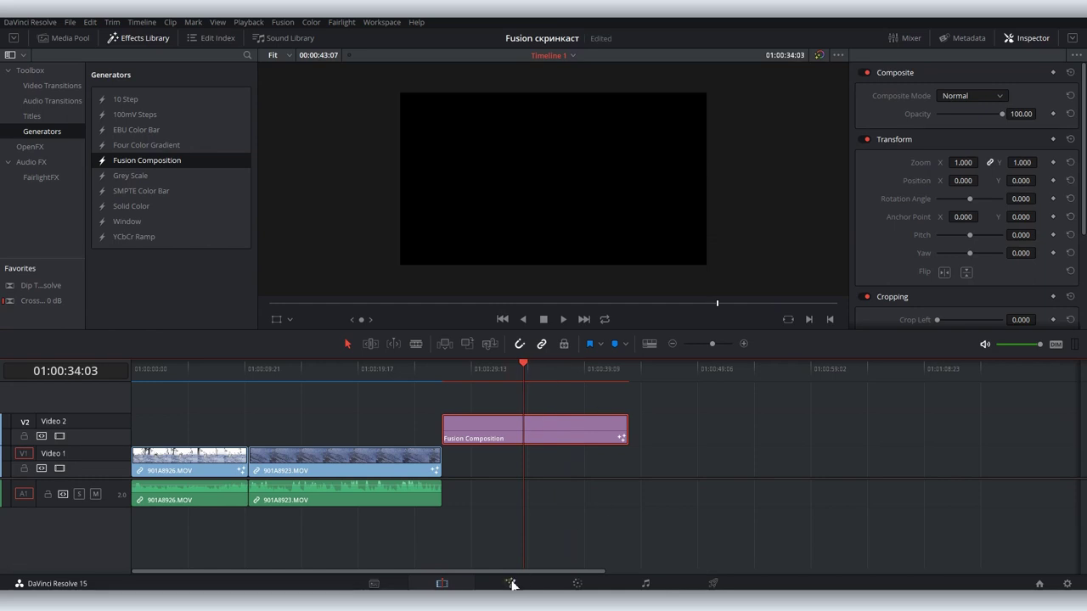
pyautogui.click(510, 584)
pyautogui.moveTo(431, 414)
pyautogui.mouseDown()
pyautogui.moveTo(576, 408)
pyautogui.moveTo(595, 392)
pyautogui.moveTo(613, 413)
pyautogui.mouseUp()
pyautogui.moveTo(357, 416); pyautogui.dragTo(568, 411)
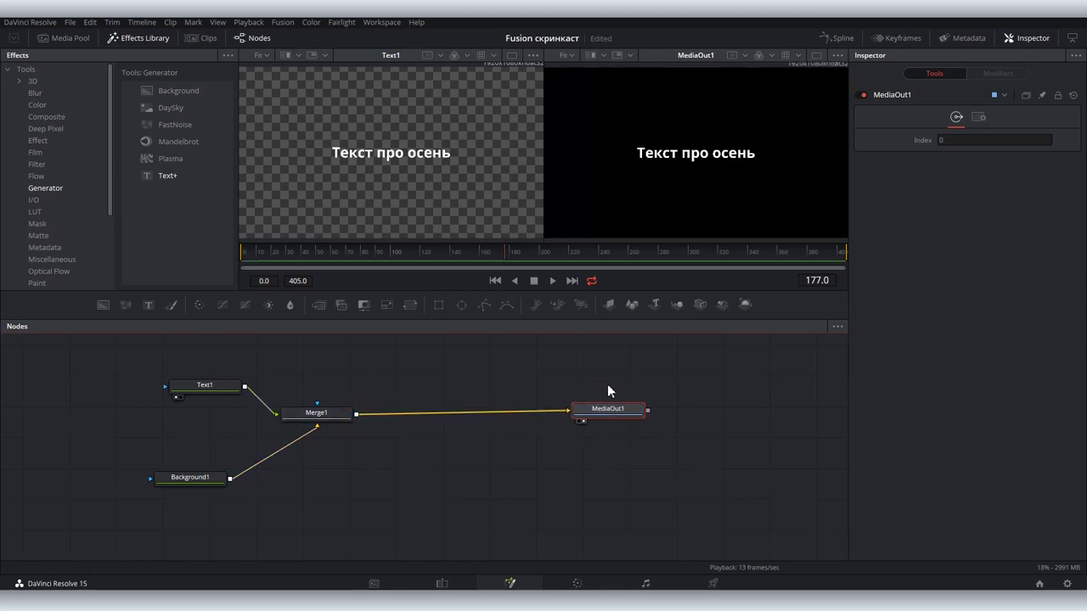
# Slide the Fusion Composition clip earlier on the Edit timeline and reopen its node graph
pyautogui.hotkey('shift', '4')
pyautogui.moveTo(492, 432); pyautogui.dragTo(378, 431)
pyautogui.click(371, 367)
pyautogui.click(523, 585)
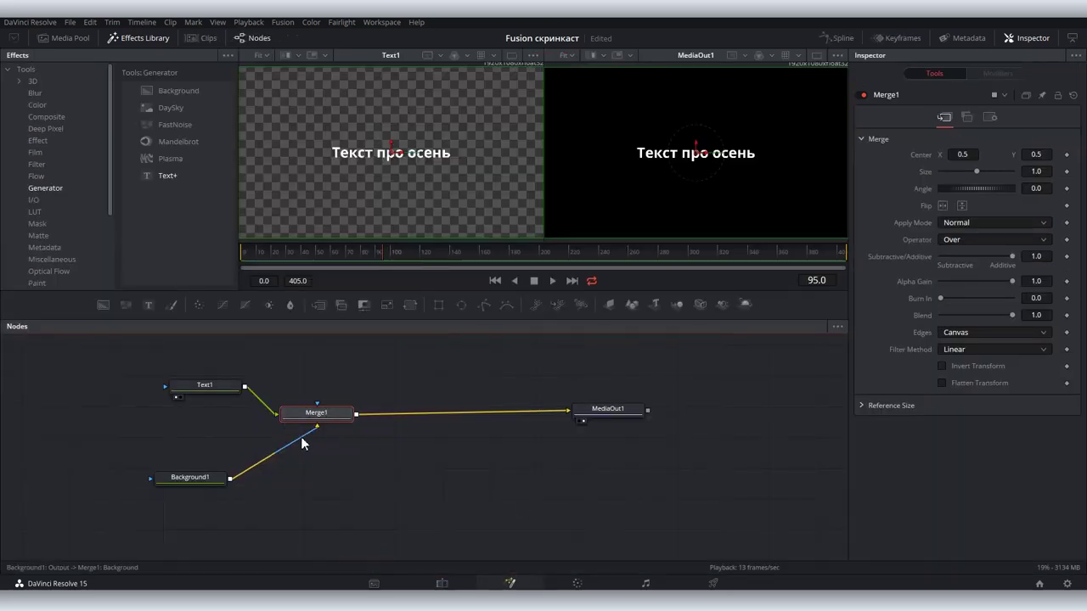
# Cut Background1's link into Merge1 and line Merge1 and MediaOut1 up with Text1
pyautogui.click(300, 438)
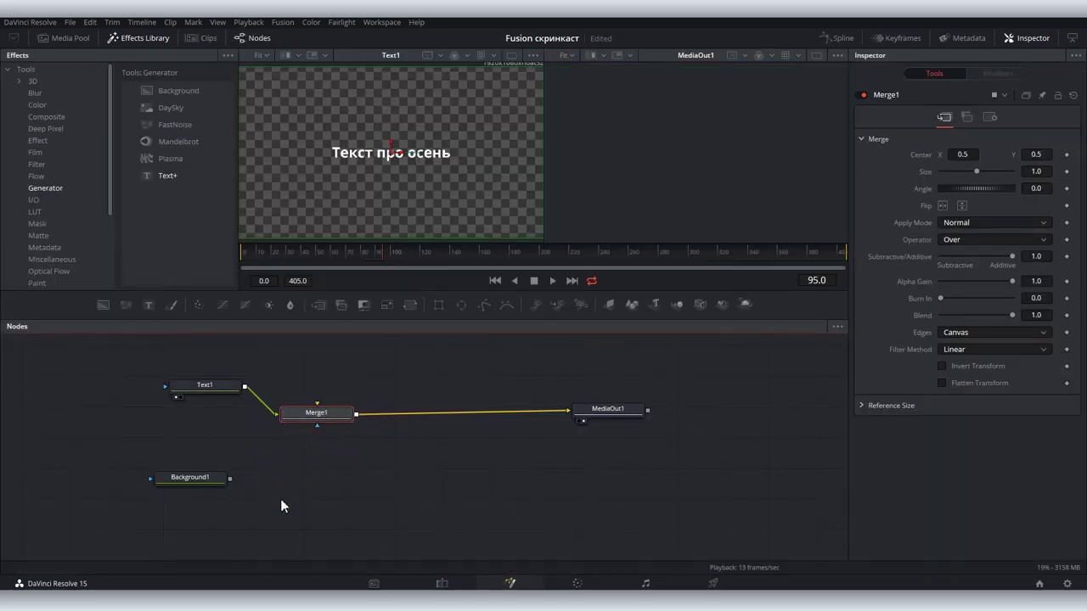
pyautogui.moveTo(316, 413); pyautogui.dragTo(335, 389)
pyautogui.moveTo(629, 413); pyautogui.dragTo(605, 395)
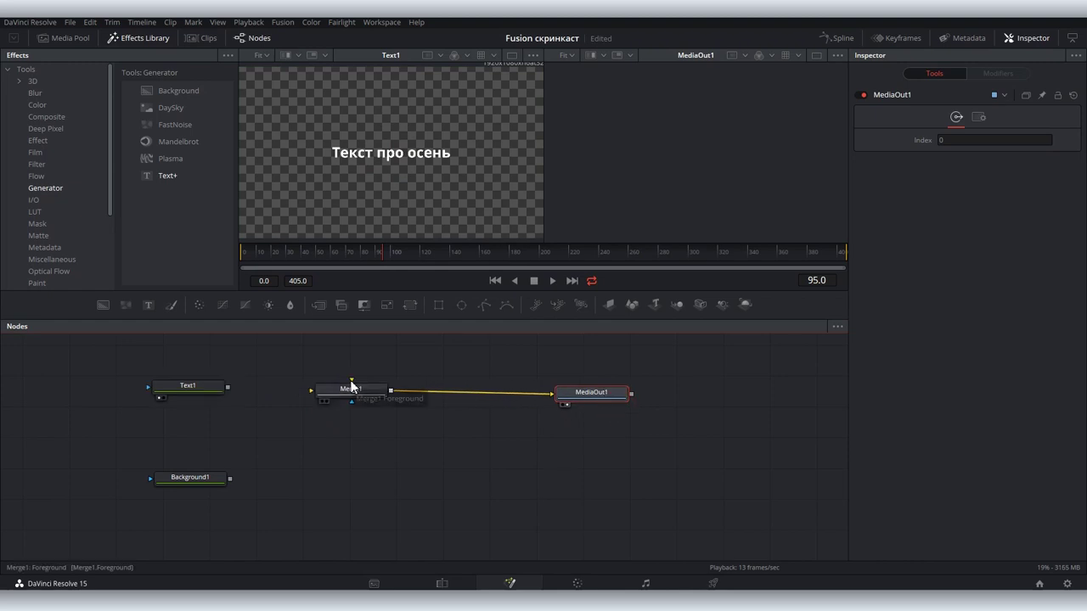
pyautogui.moveTo(311, 390); pyautogui.dragTo(228, 393)
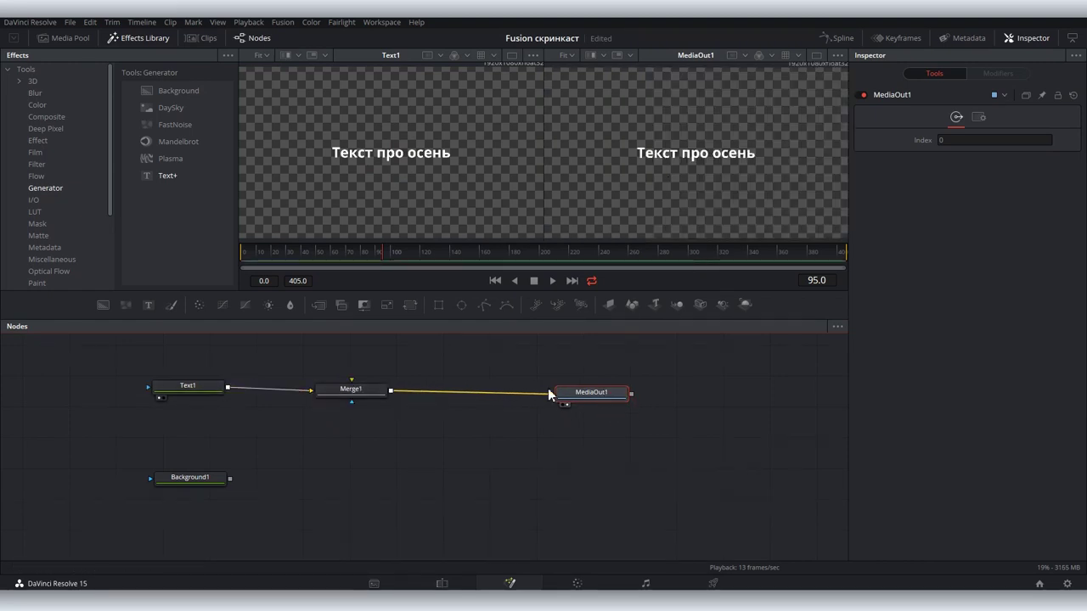
# Pull Merge1 out of the chain so Text1 feeds MediaOut1 directly
pyautogui.click(442, 583)
pyautogui.click(505, 582)
pyautogui.moveTo(354, 392)
pyautogui.mouseDown()
pyautogui.moveTo(356, 416)
pyautogui.moveTo(360, 396)
pyautogui.mouseUp()
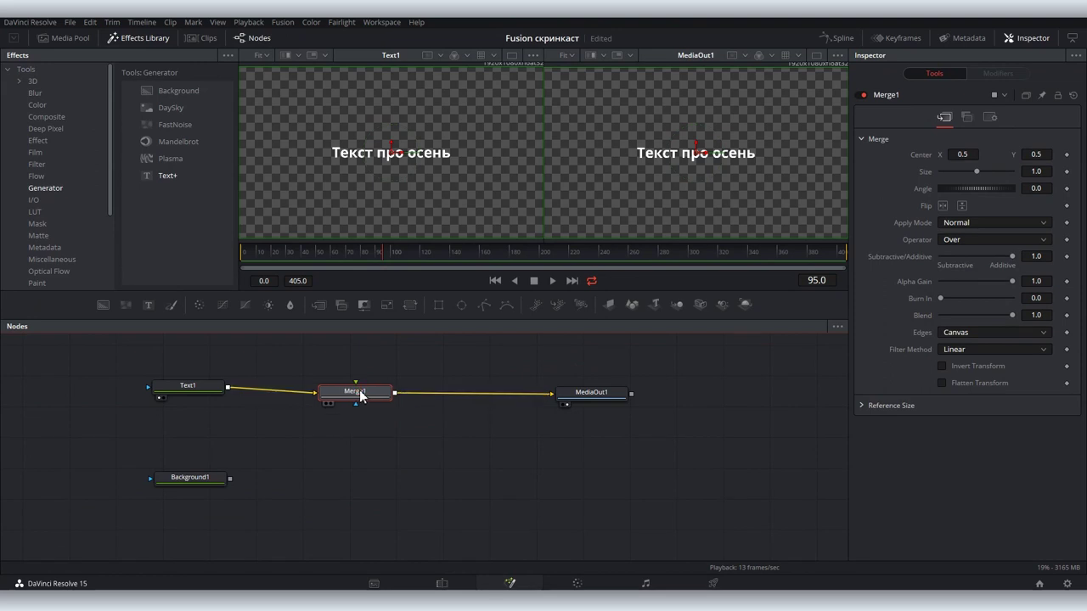
pyautogui.click(359, 389)
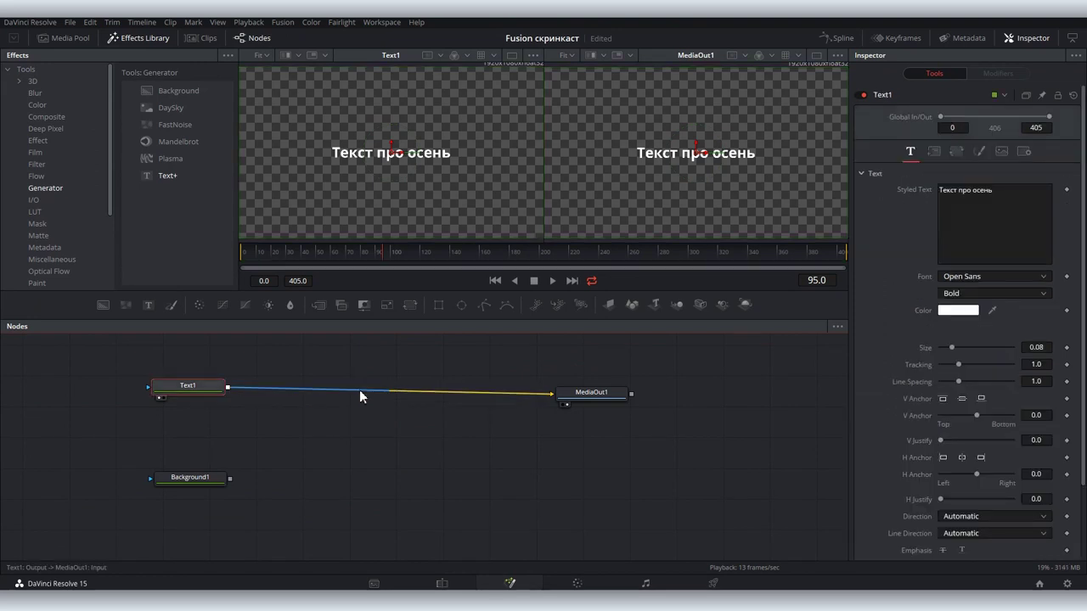
pyautogui.moveTo(356, 392)
pyautogui.keyDown('shift'); pyautogui.mouseDown()
pyautogui.moveTo(414, 478)
pyautogui.moveTo(624, 492)
pyautogui.mouseUp(); pyautogui.keyUp('shift')
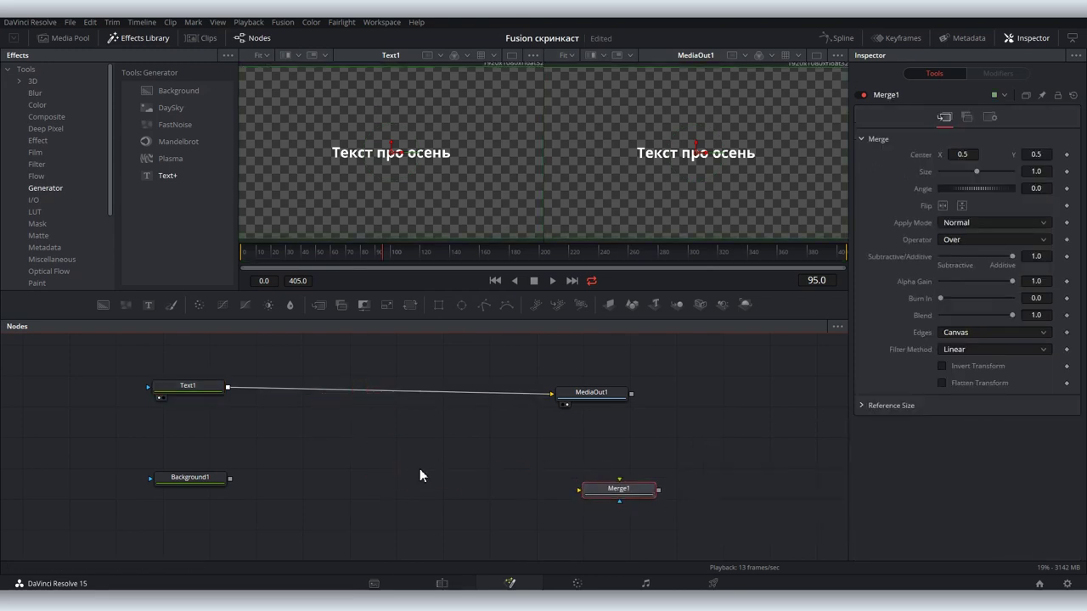
# Add a Merge2 node after Text1 and wire Background1 into it as the background
pyautogui.click(202, 385)
pyautogui.hotkey('shift', 'space')
pyautogui.write('me')
pyautogui.press('Return')
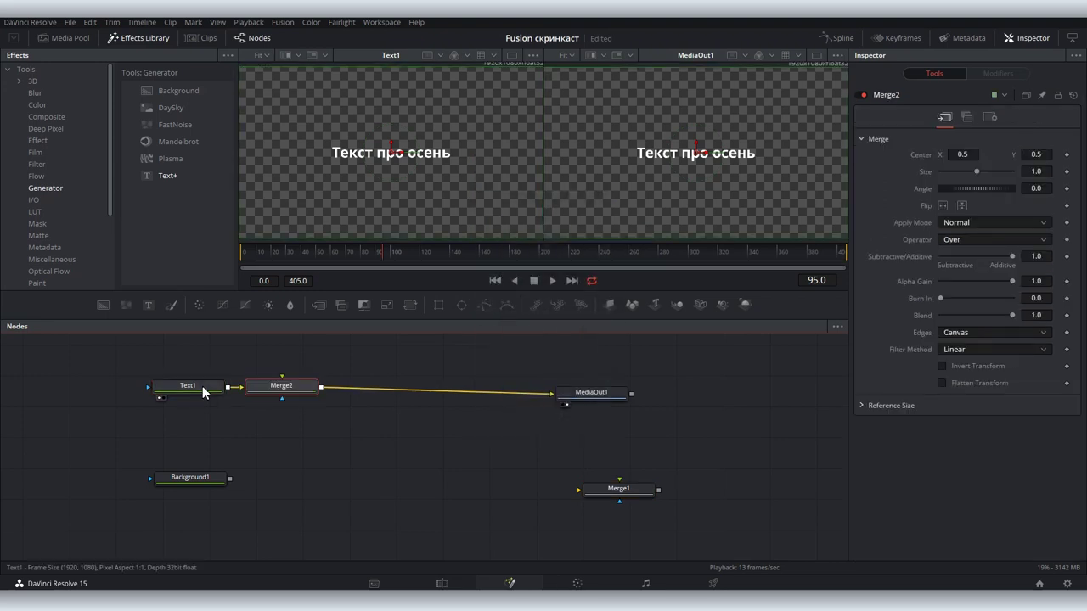
pyautogui.moveTo(255, 399); pyautogui.dragTo(331, 396)
pyautogui.press('Delete')
pyautogui.moveTo(228, 386); pyautogui.dragTo(230, 484)
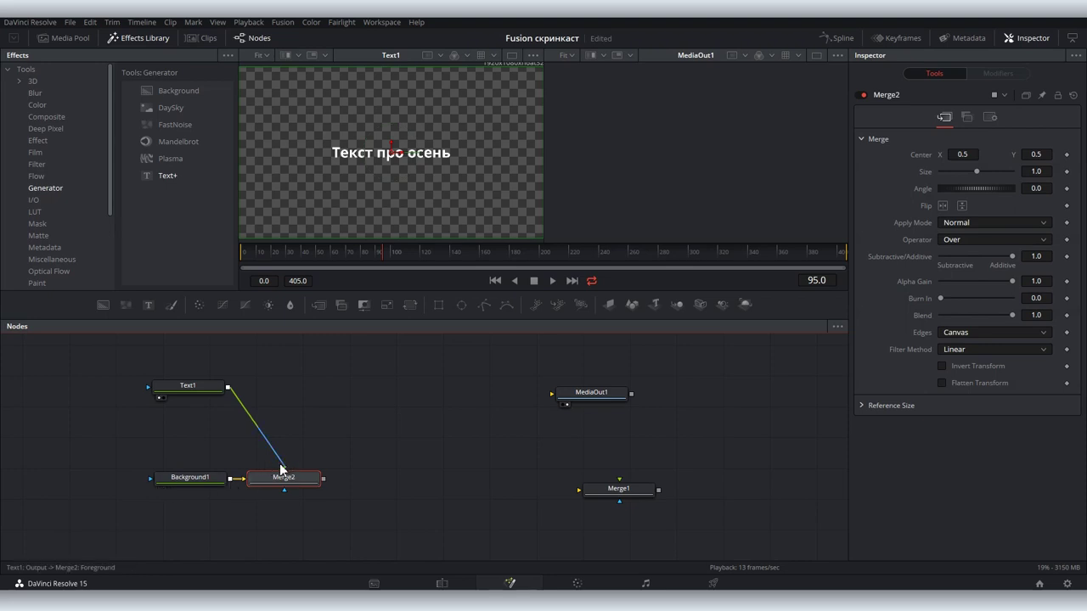
pyautogui.moveTo(281, 477)
pyautogui.mouseDown()
pyautogui.moveTo(287, 403)
pyautogui.moveTo(553, 394)
pyautogui.mouseUp()
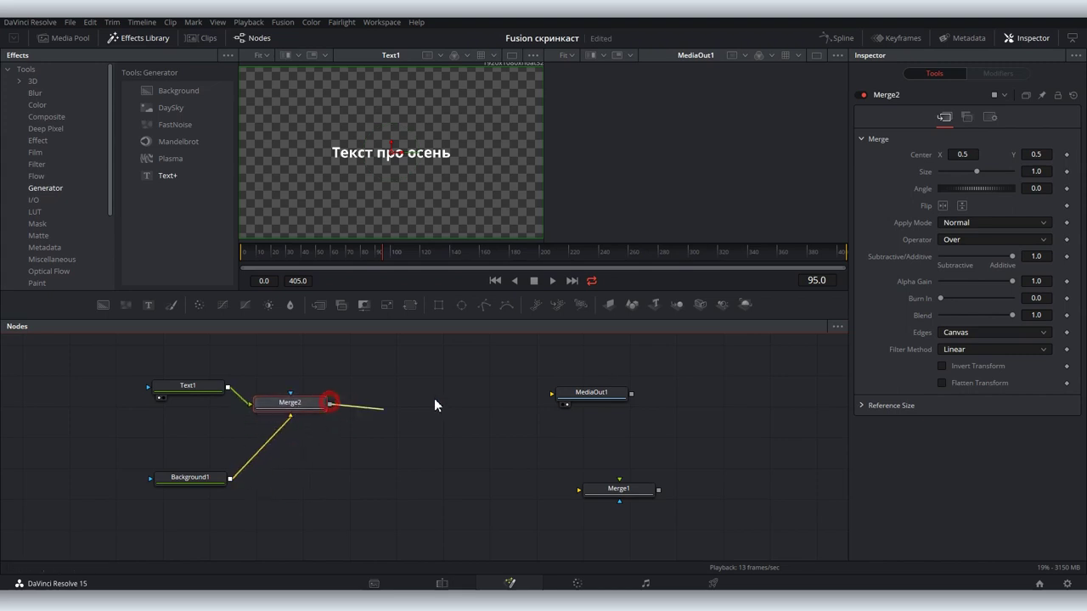
# Set Background1's colour to light grey (0.843) and tidy the Text1 and Merge2 positions
pyautogui.click(157, 476)
pyautogui.moveTo(1018, 242)
pyautogui.mouseDown()
pyautogui.moveTo(911, 221)
pyautogui.moveTo(908, 230)
pyautogui.mouseUp()
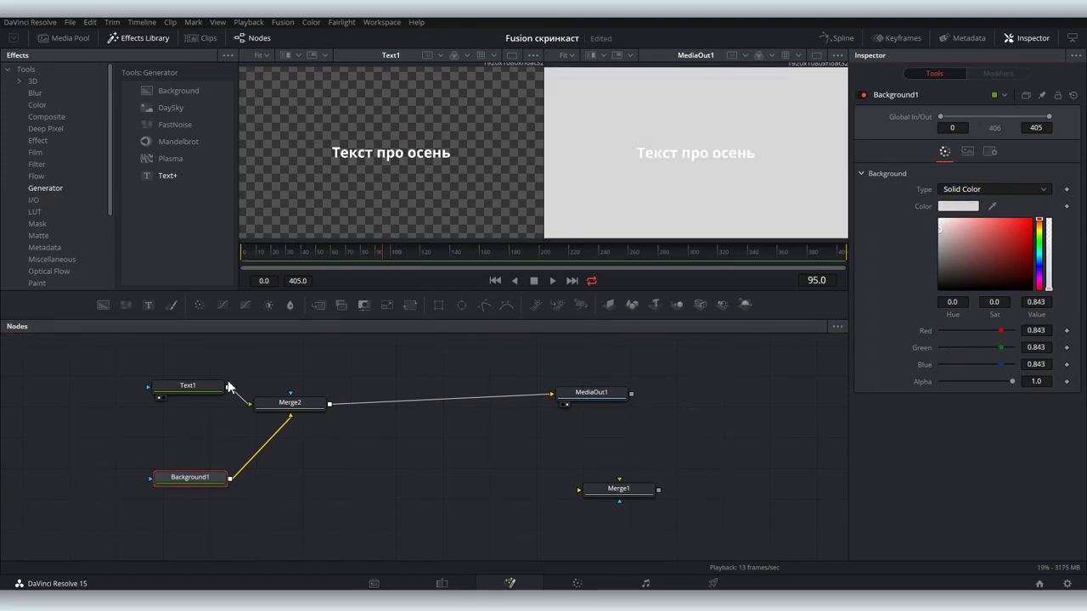
pyautogui.moveTo(198, 388); pyautogui.dragTo(87, 386)
pyautogui.moveTo(288, 408); pyautogui.dragTo(311, 416)
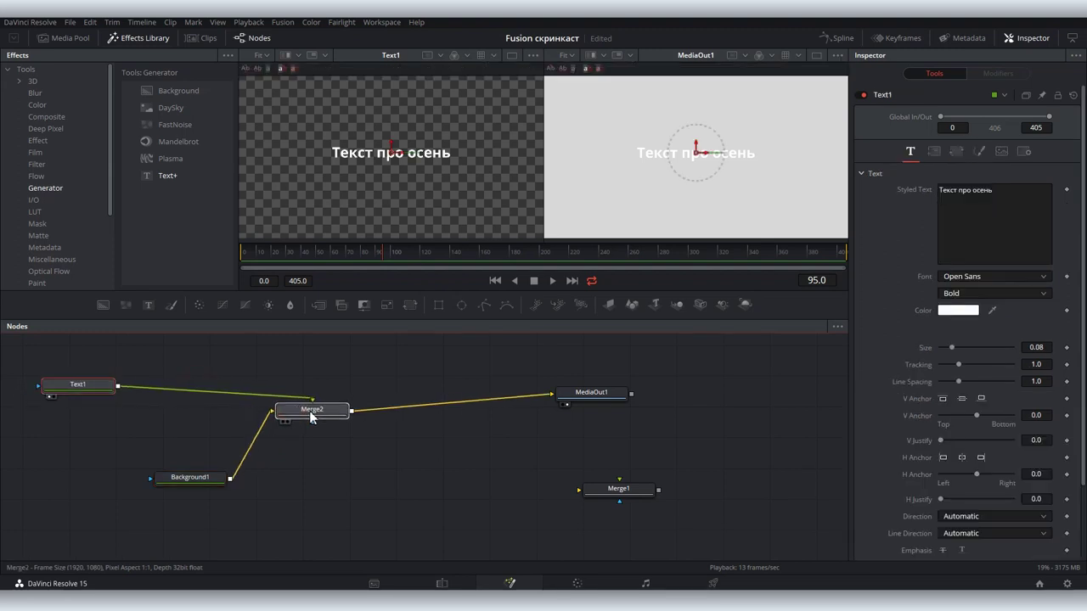
pyautogui.click(78, 387)
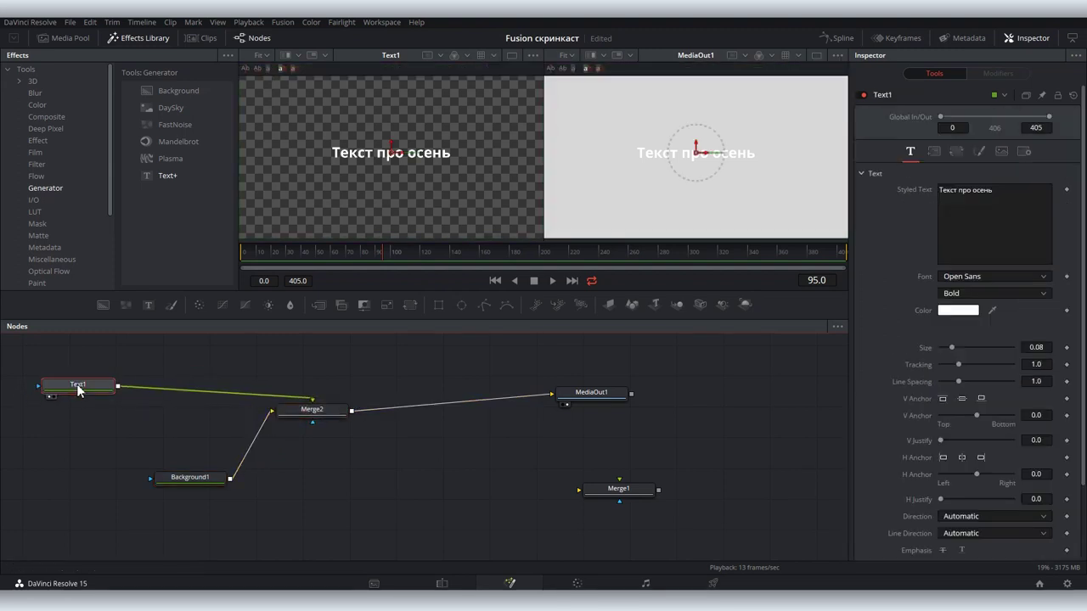
# Add a Shadow node after Text1 with the 'sha' tool search
pyautogui.hotkey('shift', 'space')
pyautogui.write('sha')
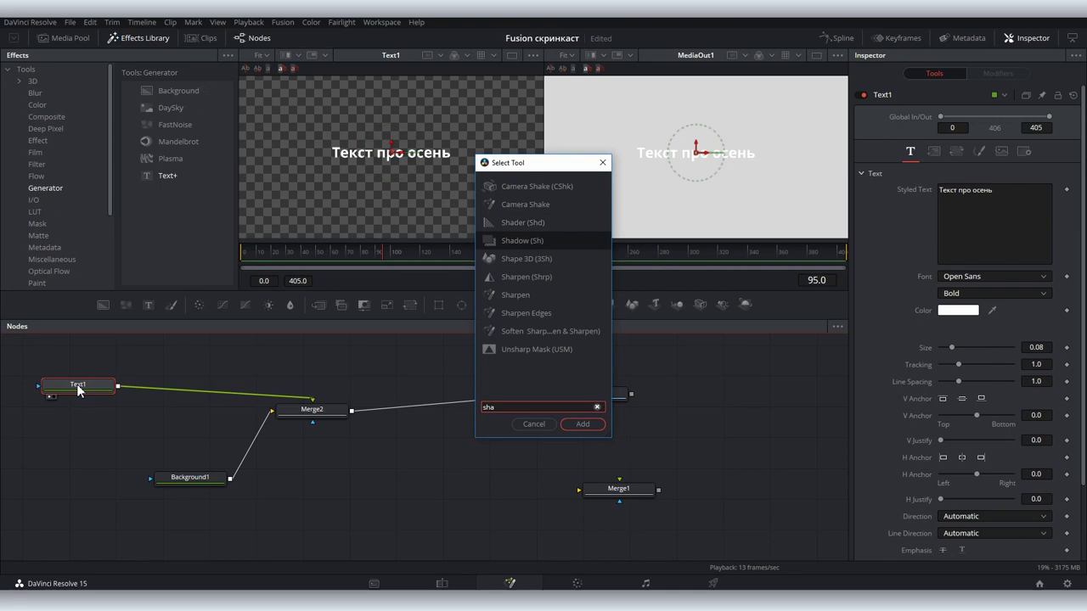
pyautogui.press('Return')
pyautogui.moveTo(170, 392); pyautogui.dragTo(210, 395)
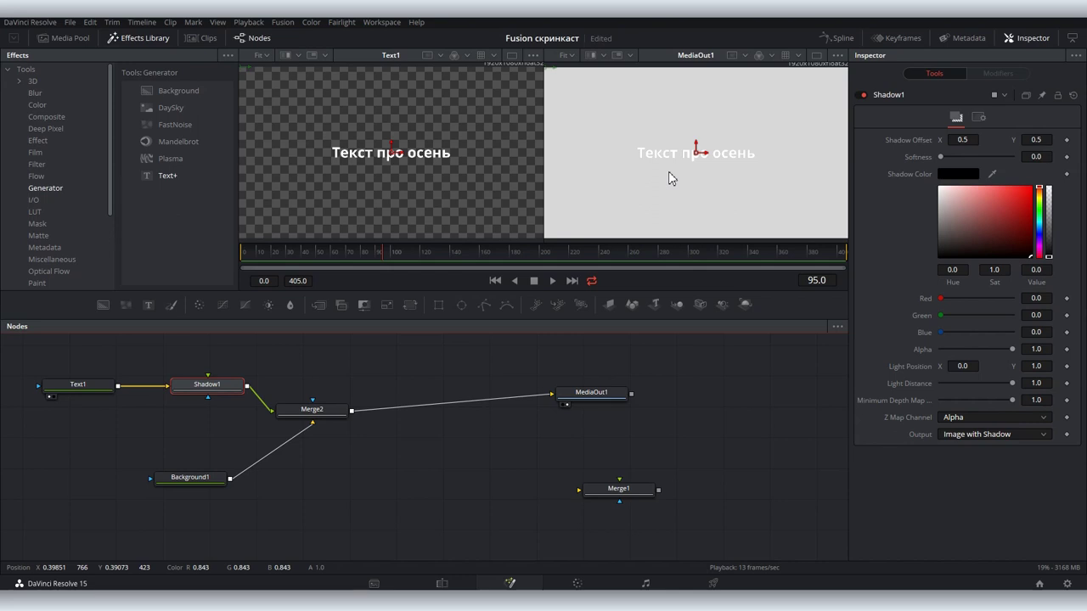
# Set shadow Softness 0.00579, Offset 0.501/0.496, Alpha 0.425, then link Shadow1 to MediaOut1
pyautogui.scroll(3, 669, 178)
pyautogui.moveTo(544, 204); pyautogui.dragTo(418, 204)
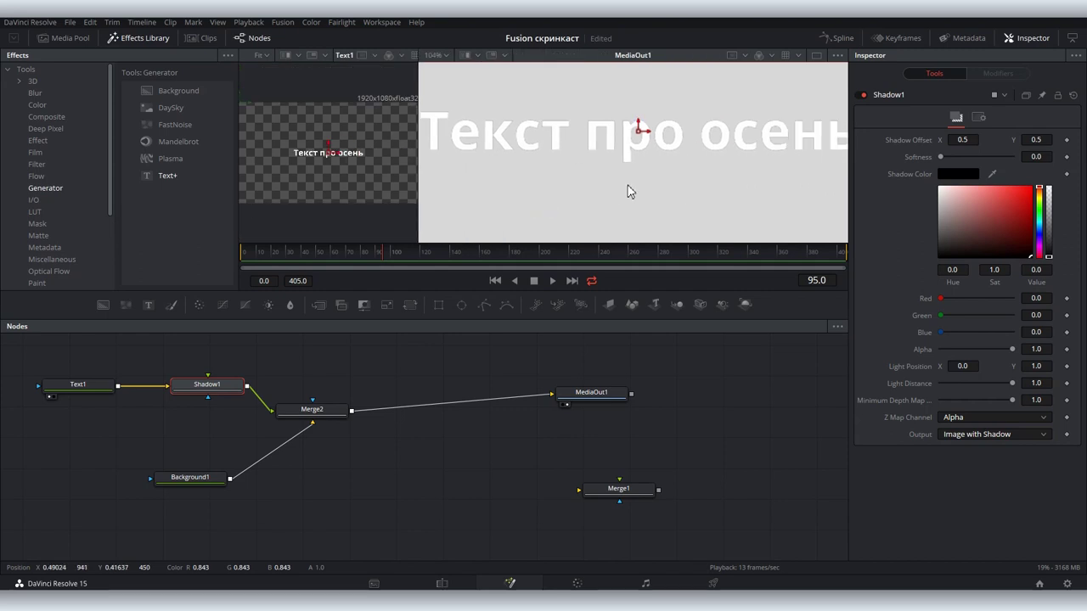
pyautogui.moveTo(941, 157); pyautogui.dragTo(947, 157)
pyautogui.moveTo(1036, 139); pyautogui.dragTo(1033, 140)
pyautogui.moveTo(964, 139); pyautogui.dragTo(968, 139)
pyautogui.moveTo(1012, 349); pyautogui.dragTo(971, 353)
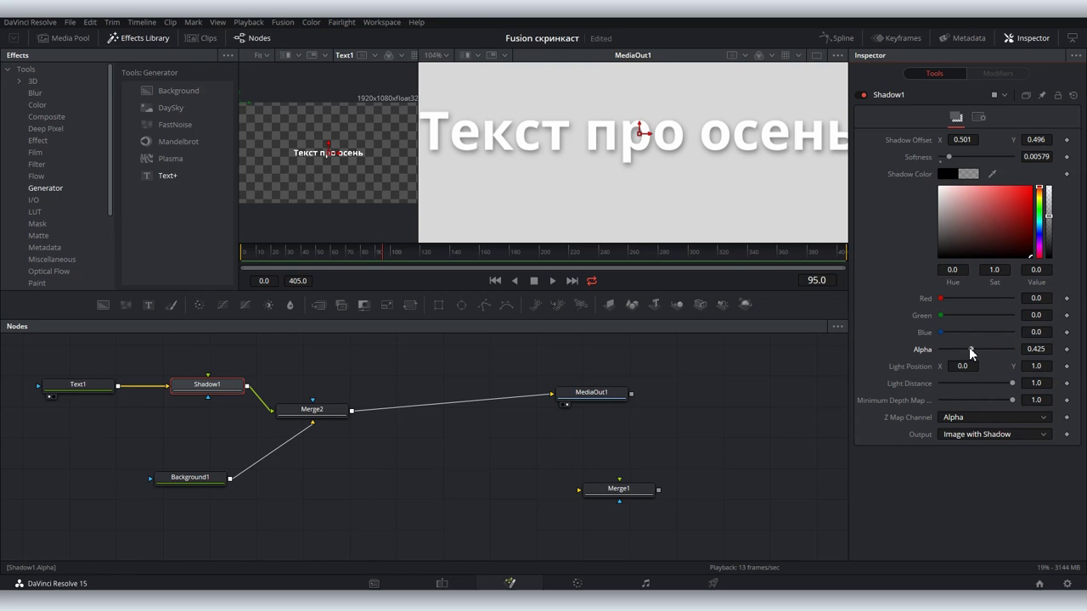
pyautogui.moveTo(270, 410)
pyautogui.mouseDown()
pyautogui.moveTo(249, 386)
pyautogui.moveTo(552, 395)
pyautogui.mouseUp()
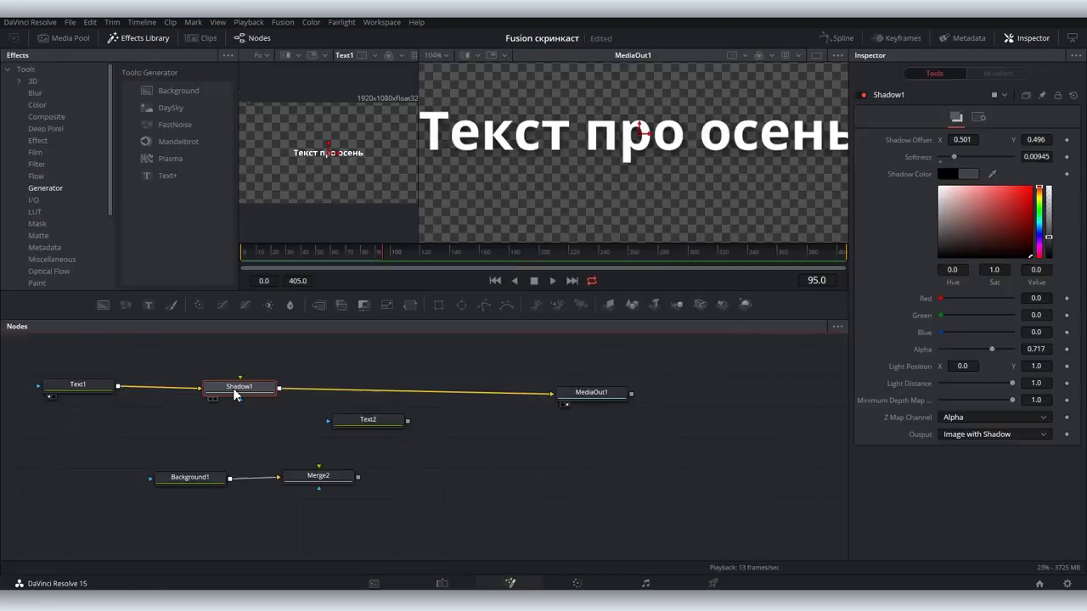
# Add a Soft Glow after Shadow1 with Threshold 0.425 and Gain 1.22
pyautogui.hotkey('shift', 'space')
pyautogui.write('glow')
pyautogui.press('Down')
pyautogui.press('Down')
pyautogui.press('Return')
pyautogui.moveTo(968, 190)
pyautogui.mouseDown()
pyautogui.moveTo(958, 190)
pyautogui.moveTo(970, 174)
pyautogui.mouseUp()
pyautogui.moveTo(332, 386); pyautogui.dragTo(367, 389)
# Insert a Color Corrector before the output and tint the glow cyan (-0.4964, strength 0.4722)
pyautogui.hotkey('shift', 'space')
pyautogui.write('color')
pyautogui.press('Return')
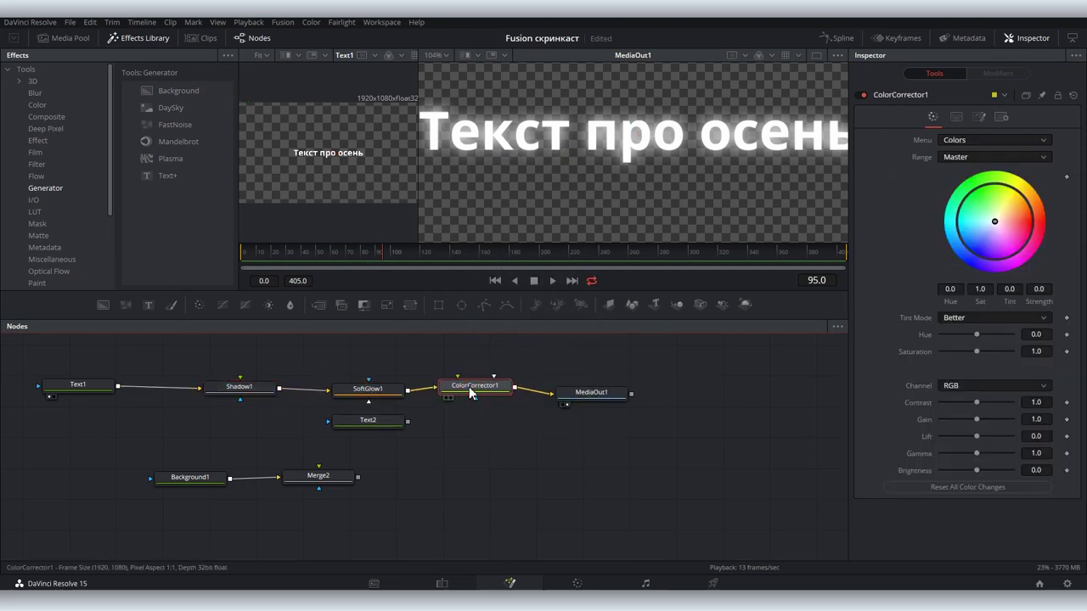
pyautogui.hotkey('ctrl', 'z')
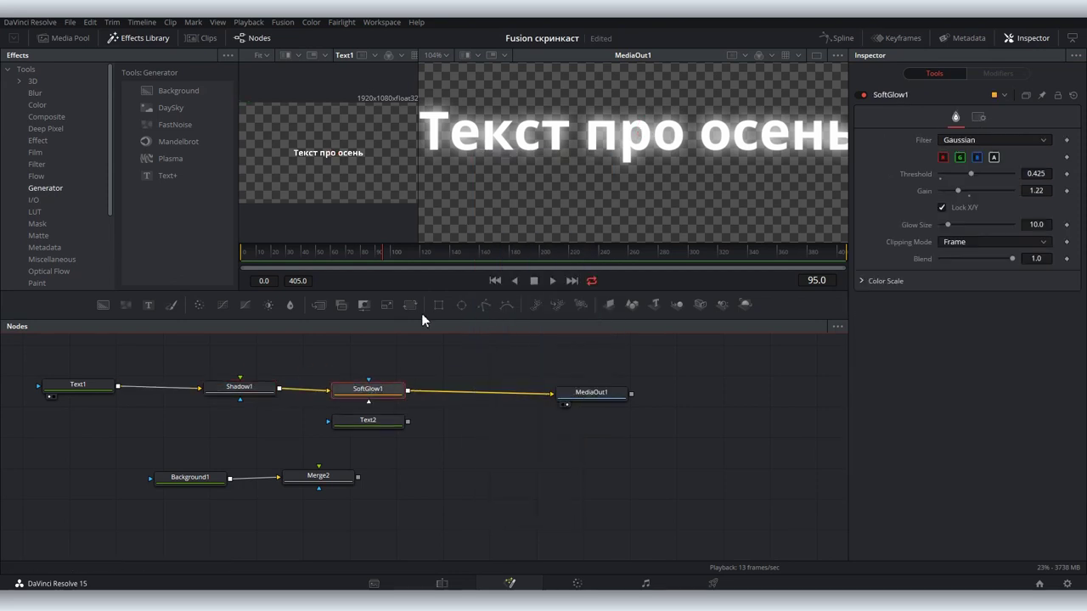
pyautogui.moveTo(200, 305); pyautogui.dragTo(487, 392)
pyautogui.moveTo(994, 222); pyautogui.dragTo(1014, 215)
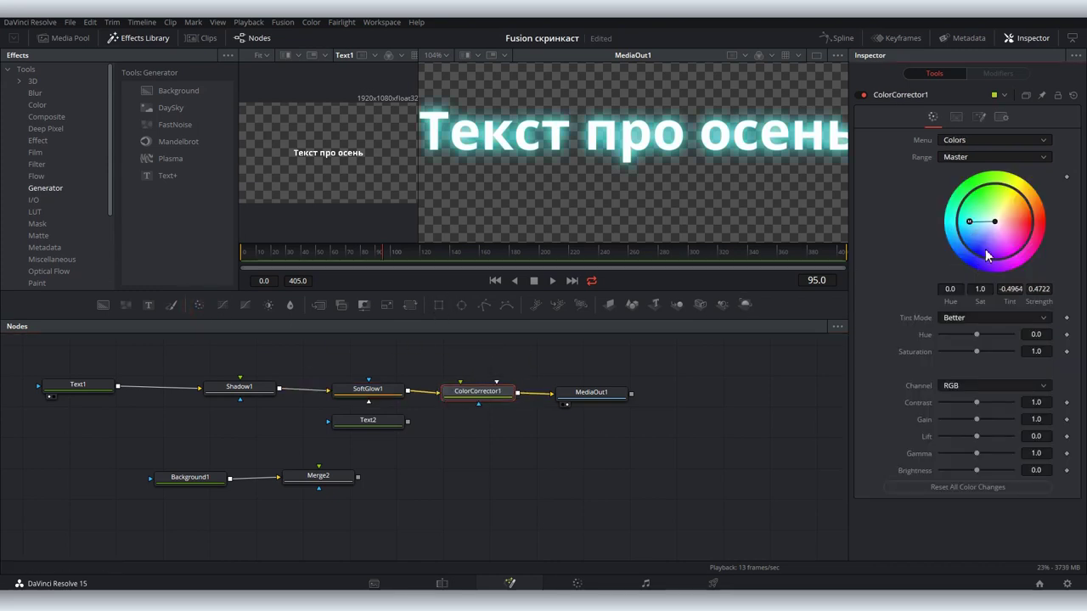
pyautogui.click(442, 584)
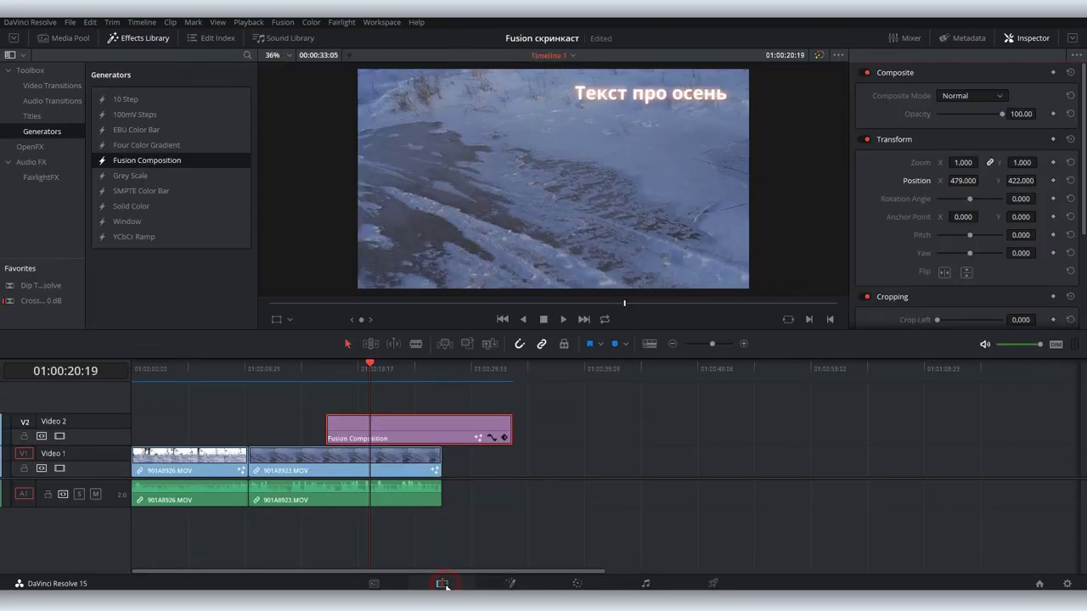